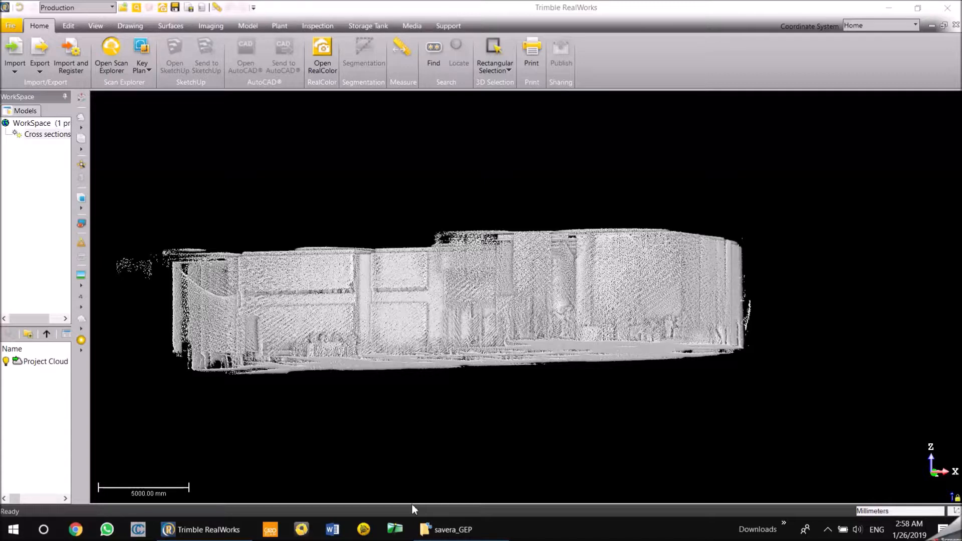
- Select the Project Cloud point cloud and start a Cutting Plane on it
{"action": "left_click_drag", "start_coordinate": [378, 221], "coordinate": [510, 246]}
{"action": "scroll", "coordinate": [456, 200], "scroll_direction": "down", "scroll_amount": 3}
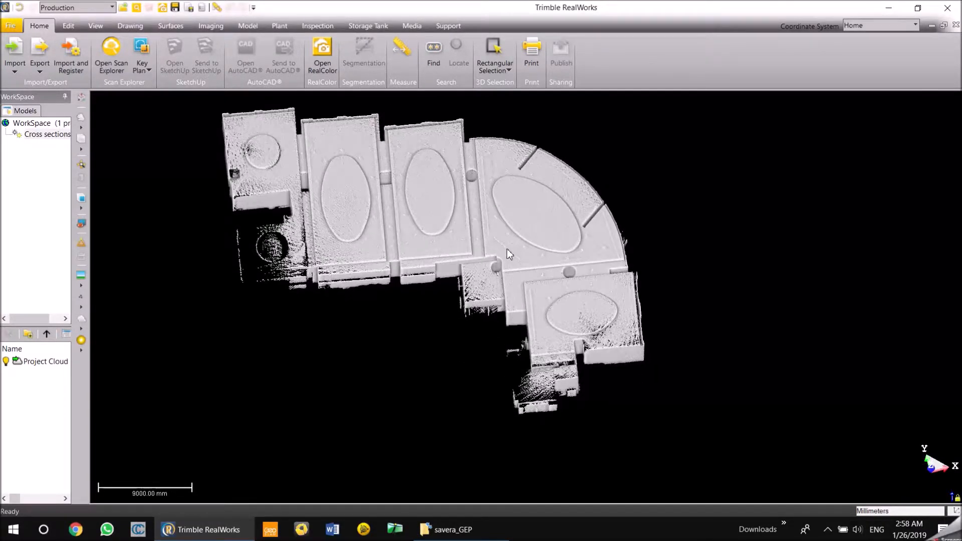
{"action": "middle_click_drag", "start_coordinate": [507, 248], "coordinate": [488, 303]}
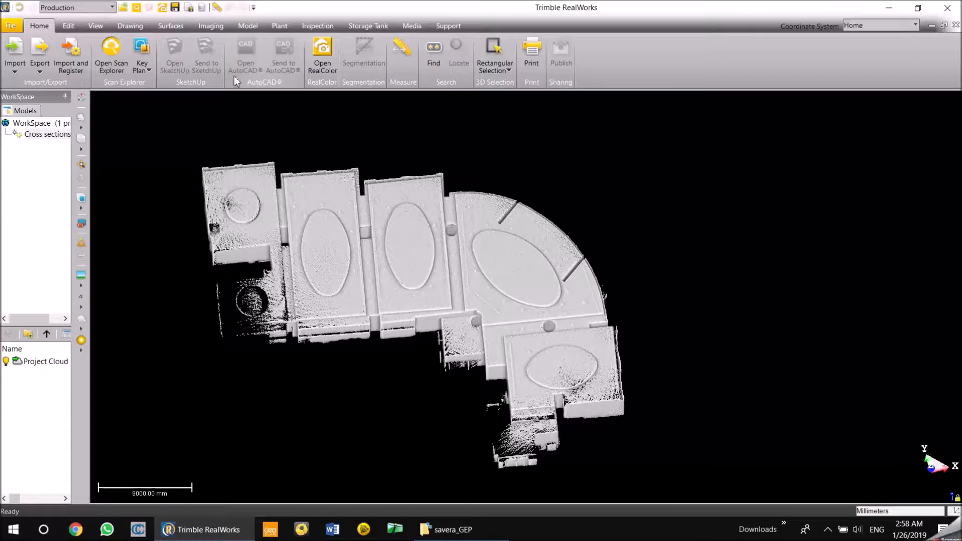
{"action": "left_click", "coordinate": [130, 29]}
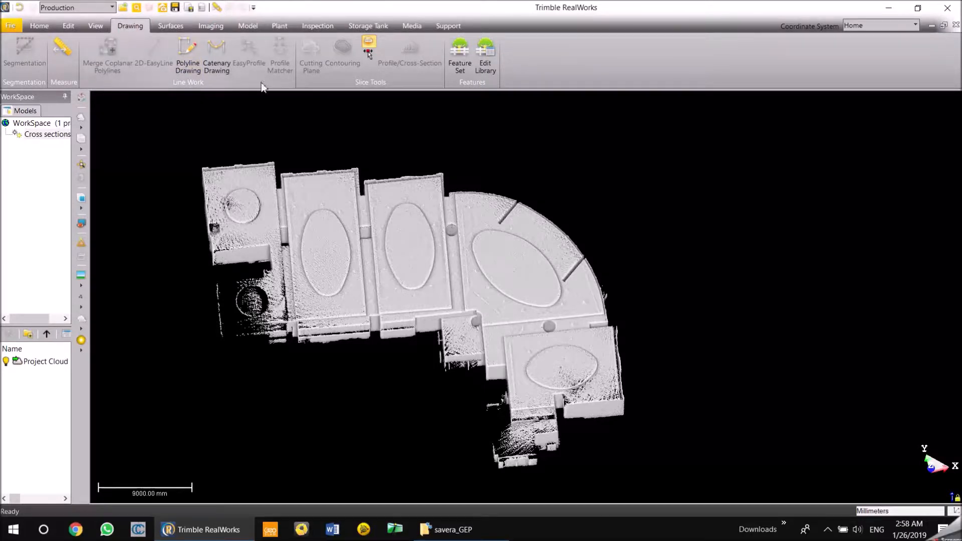
{"action": "left_click", "coordinate": [33, 365]}
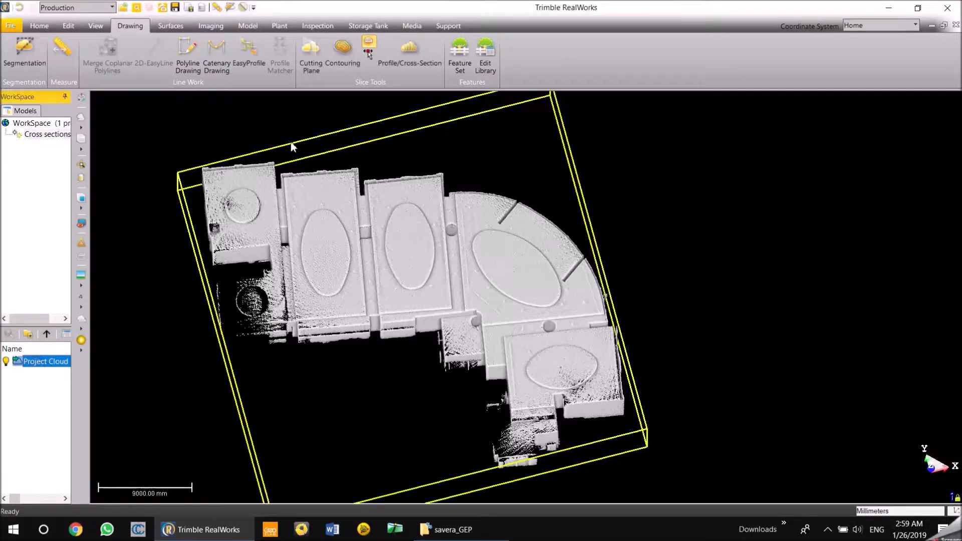
{"action": "left_click", "coordinate": [311, 63]}
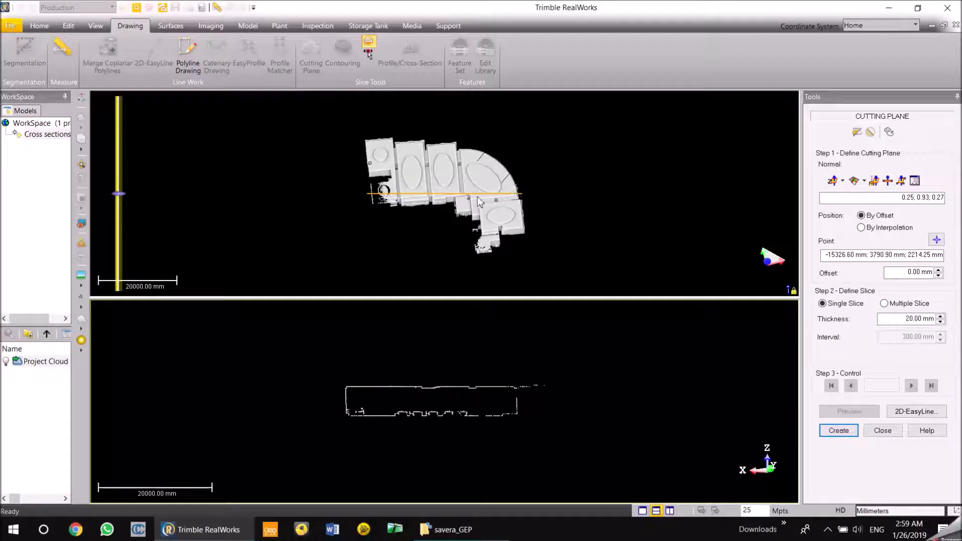
- Set the cutting plane's normal to the Z axis to slice the building horizontally
{"action": "left_click_drag", "start_coordinate": [477, 201], "coordinate": [476, 159]}
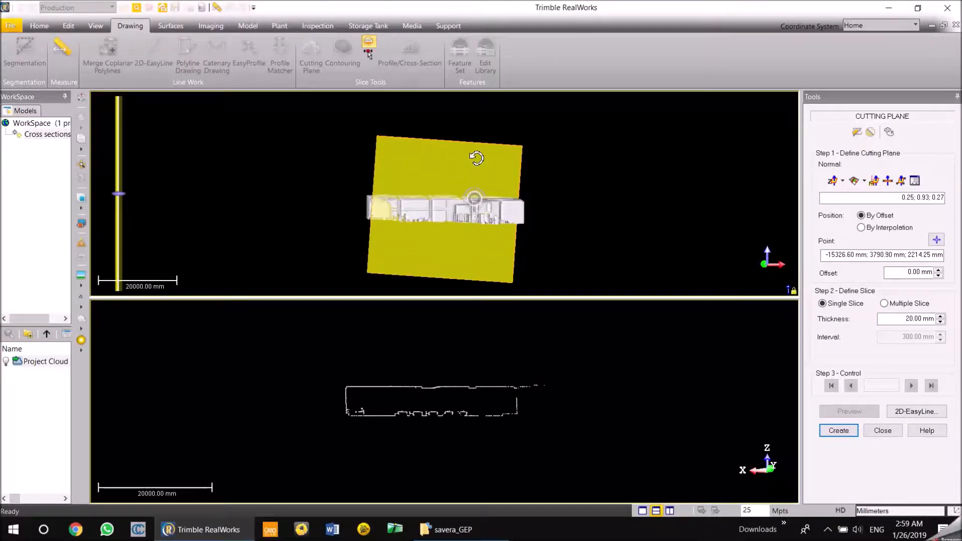
{"action": "scroll", "coordinate": [452, 405], "scroll_direction": "up", "scroll_amount": 4}
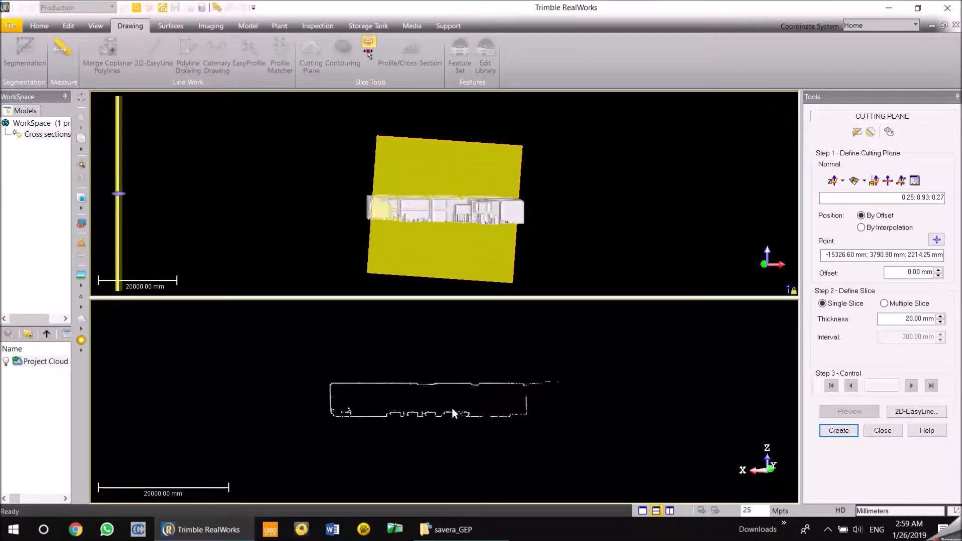
{"action": "scroll", "coordinate": [452, 389], "scroll_direction": "up", "scroll_amount": 2}
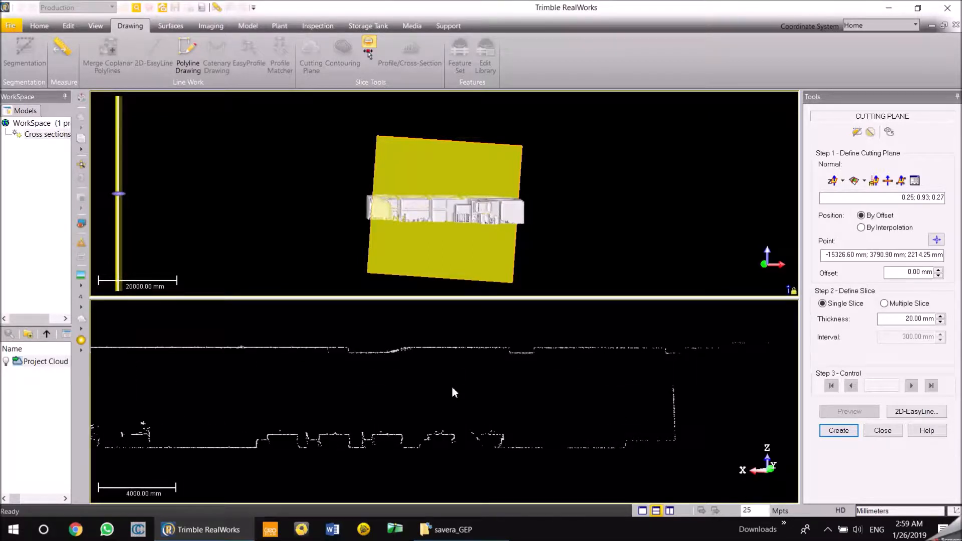
{"action": "scroll", "coordinate": [450, 379], "scroll_direction": "down", "scroll_amount": 2}
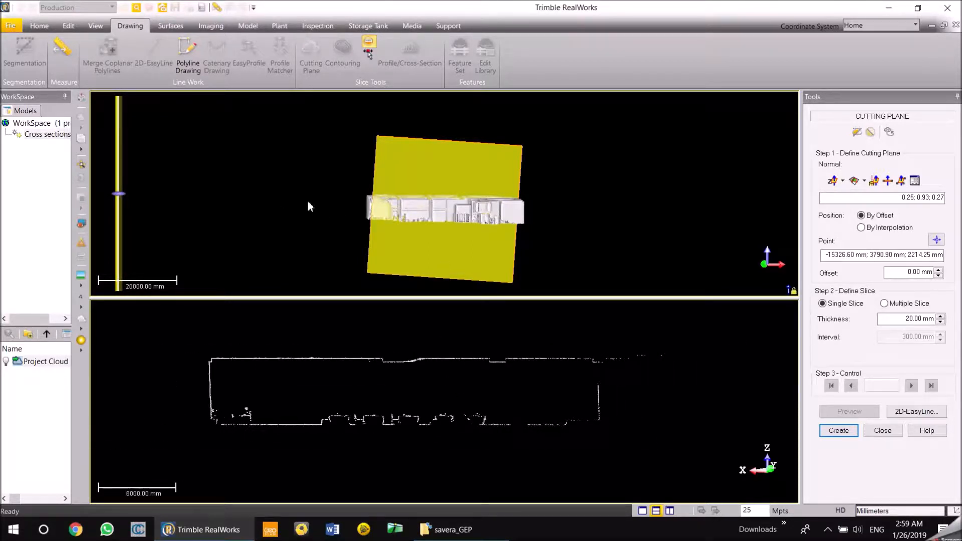
{"action": "left_click", "coordinate": [832, 180]}
{"action": "left_click", "coordinate": [843, 182]}
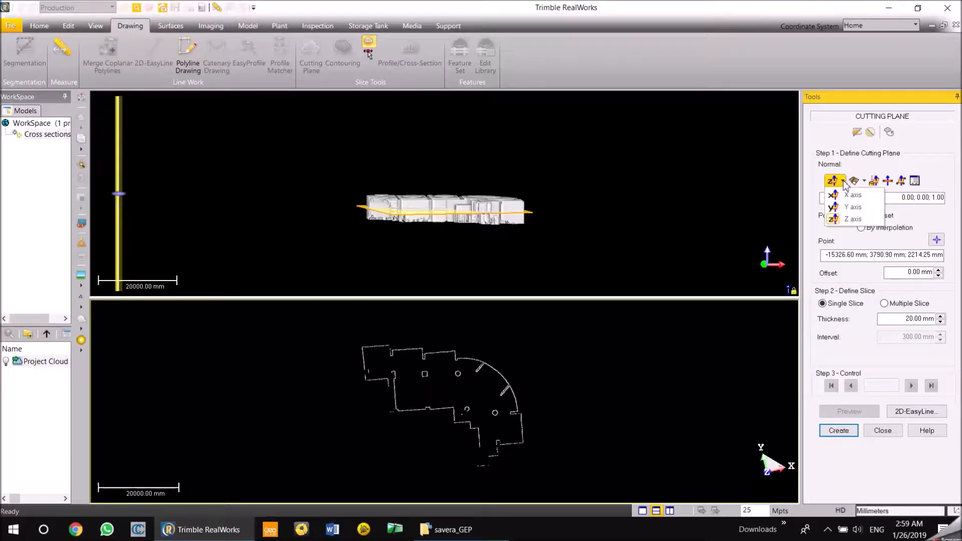
{"action": "left_click", "coordinate": [844, 181]}
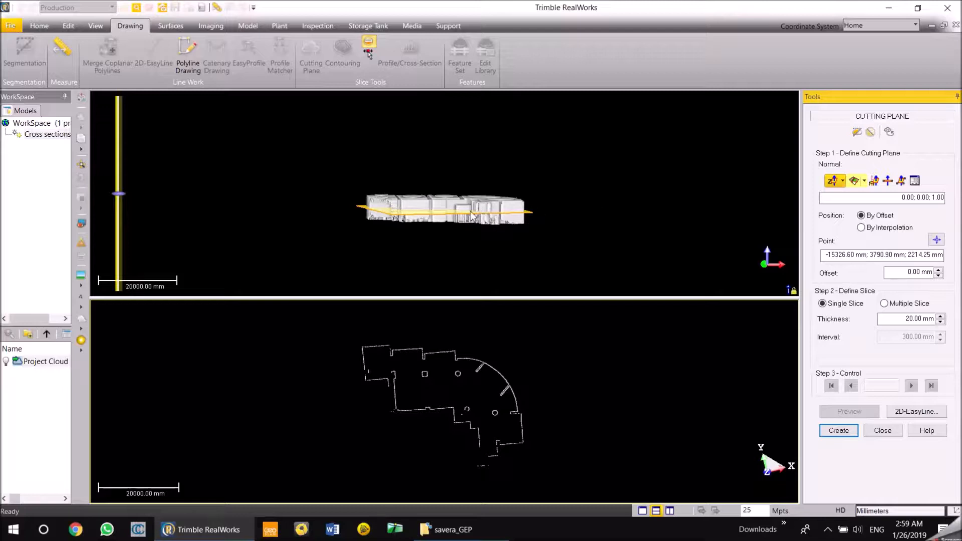
- Position the horizontal cutting plane through a picked point on the upper part of the building's end wall
{"action": "scroll", "coordinate": [471, 215], "scroll_direction": "up", "scroll_amount": 5}
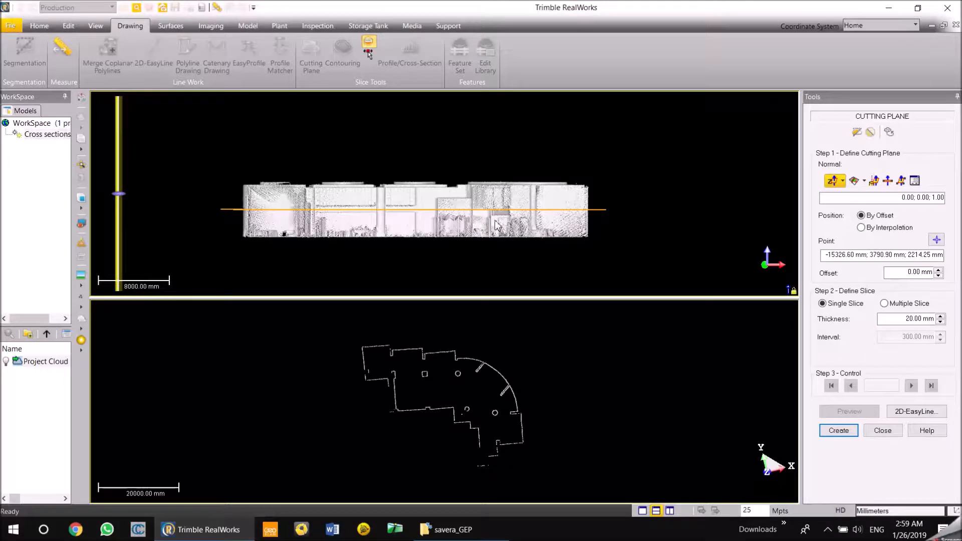
{"action": "scroll", "coordinate": [496, 225], "scroll_direction": "up", "scroll_amount": 1}
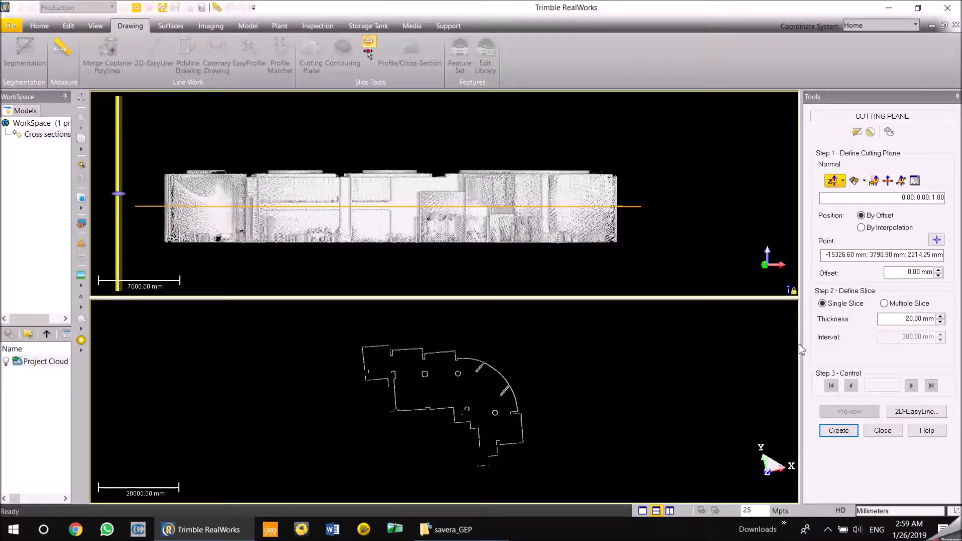
{"action": "left_click", "coordinate": [936, 239]}
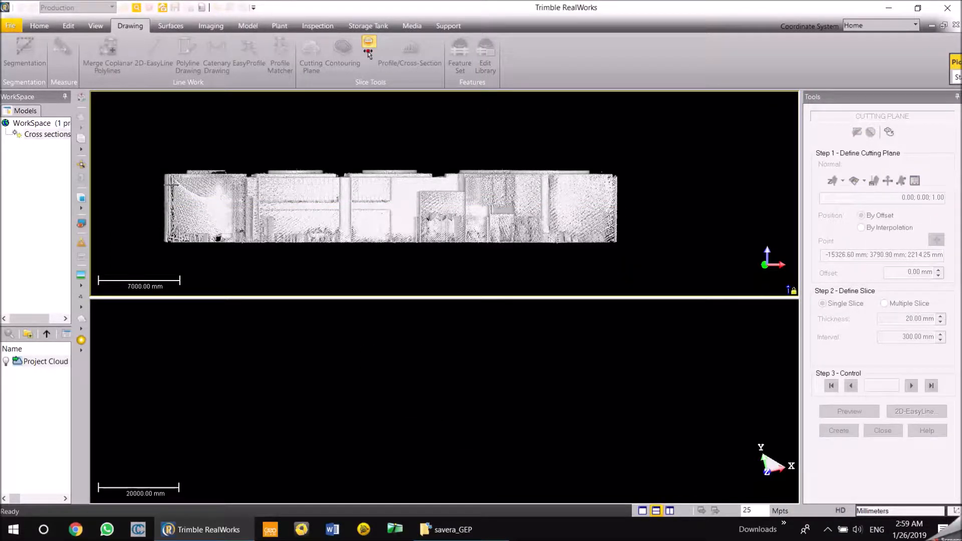
{"action": "left_click", "coordinate": [170, 182]}
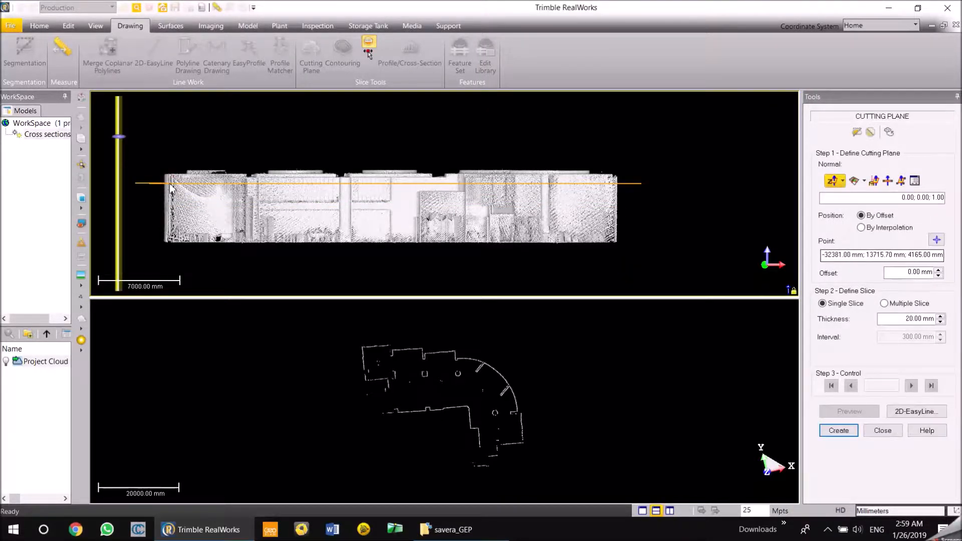
{"action": "scroll", "coordinate": [491, 421], "scroll_direction": "up", "scroll_amount": 2}
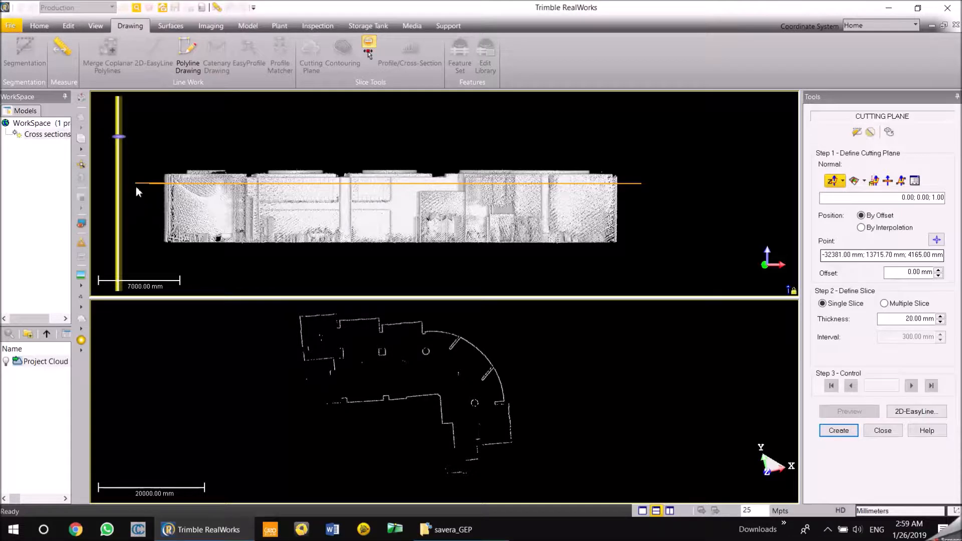
- Lower the cutting plane to an offset of about -1941 mm and check the resulting floor plan slice
{"action": "left_click_drag", "start_coordinate": [118, 141], "coordinate": [120, 198]}
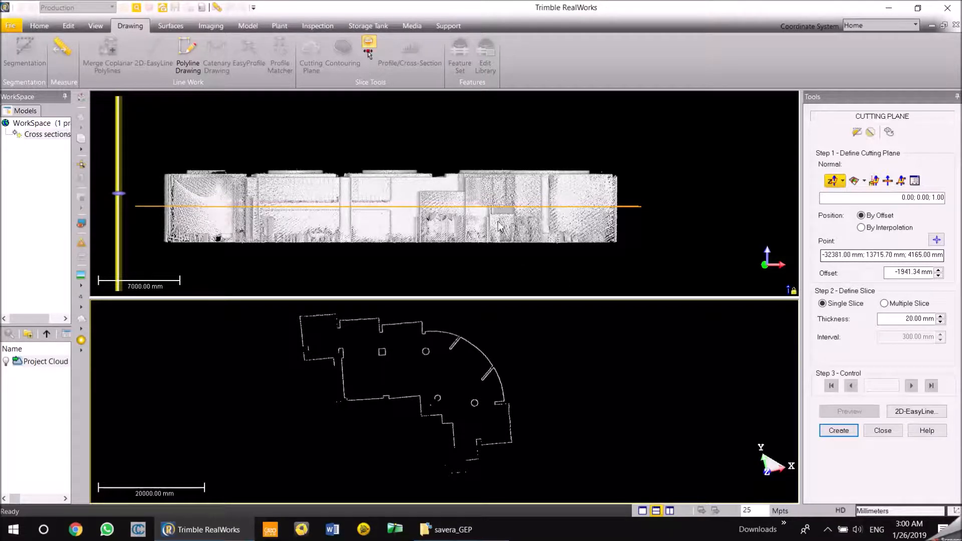
{"action": "left_click_drag", "start_coordinate": [634, 426], "coordinate": [547, 334]}
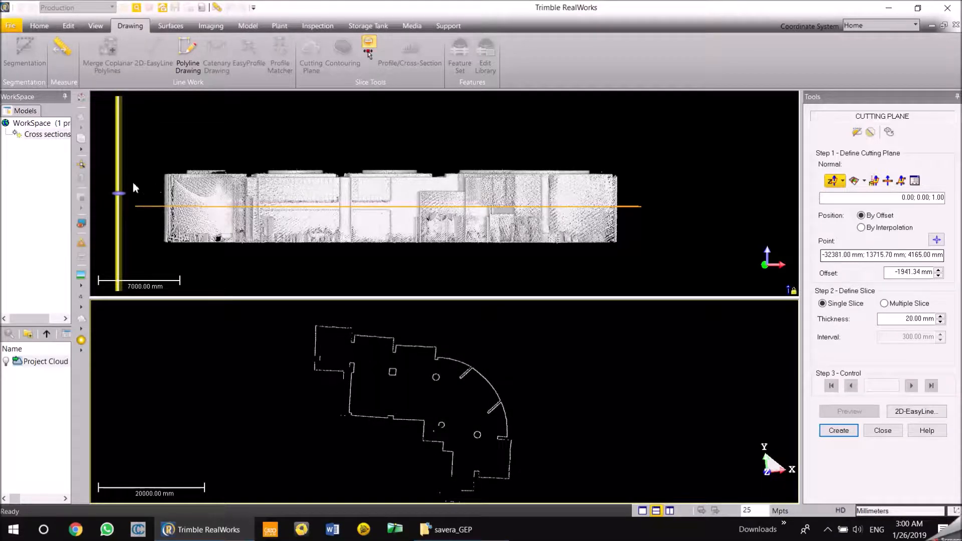
{"action": "left_click_drag", "start_coordinate": [661, 161], "coordinate": [674, 200]}
{"action": "scroll", "coordinate": [558, 199], "scroll_direction": "down", "scroll_amount": 3}
{"action": "left_click_drag", "start_coordinate": [555, 200], "coordinate": [558, 214]}
{"action": "left_click_drag", "start_coordinate": [469, 173], "coordinate": [470, 215]}
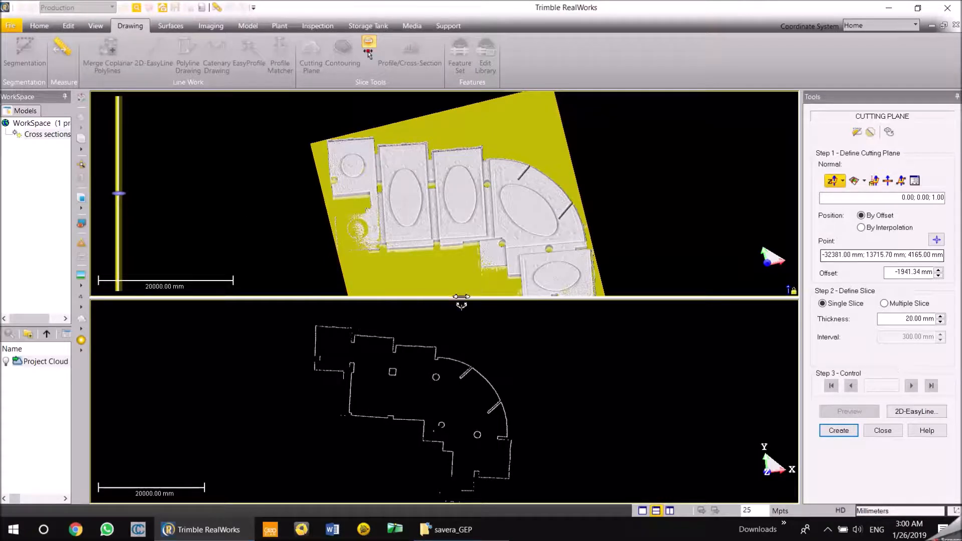
{"action": "left_click_drag", "start_coordinate": [547, 441], "coordinate": [556, 440]}
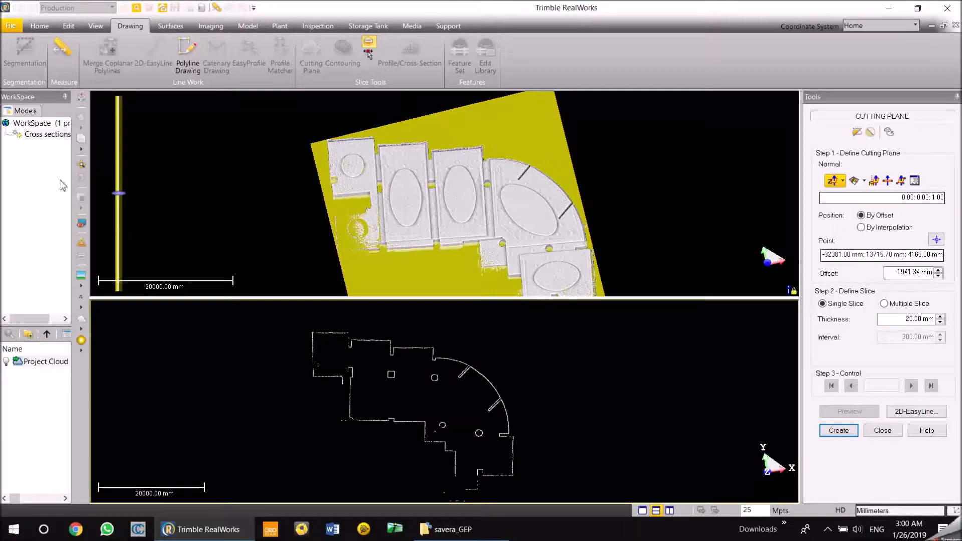
{"action": "left_click", "coordinate": [81, 165]}
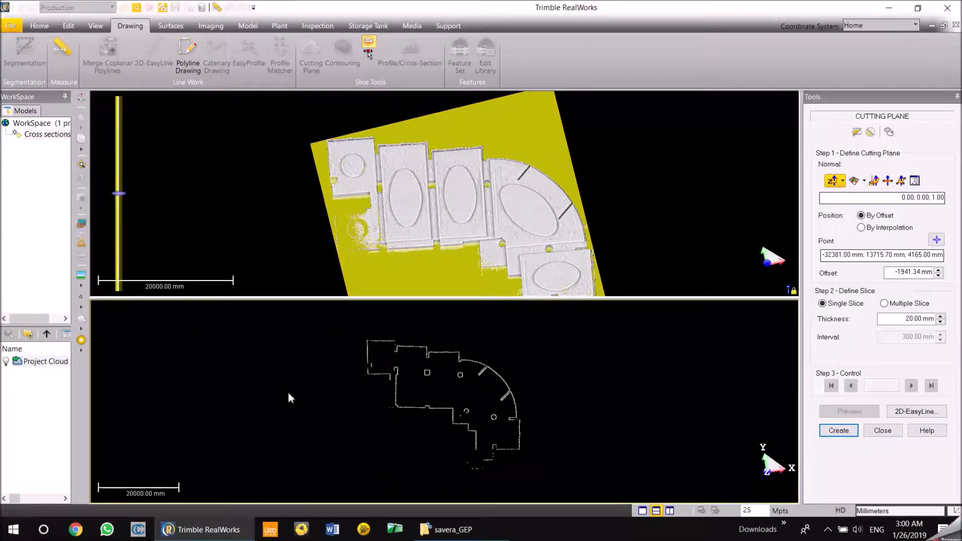
- Open 2D-EasyLine for the slice and preview the polyline built from its points
{"action": "left_click", "coordinate": [911, 415]}
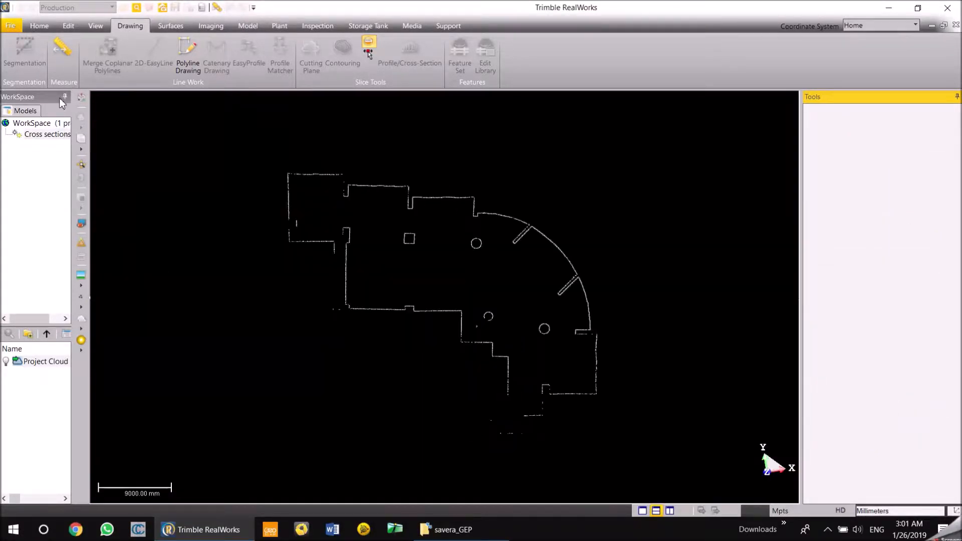
{"action": "left_click_drag", "start_coordinate": [284, 147], "coordinate": [255, 167]}
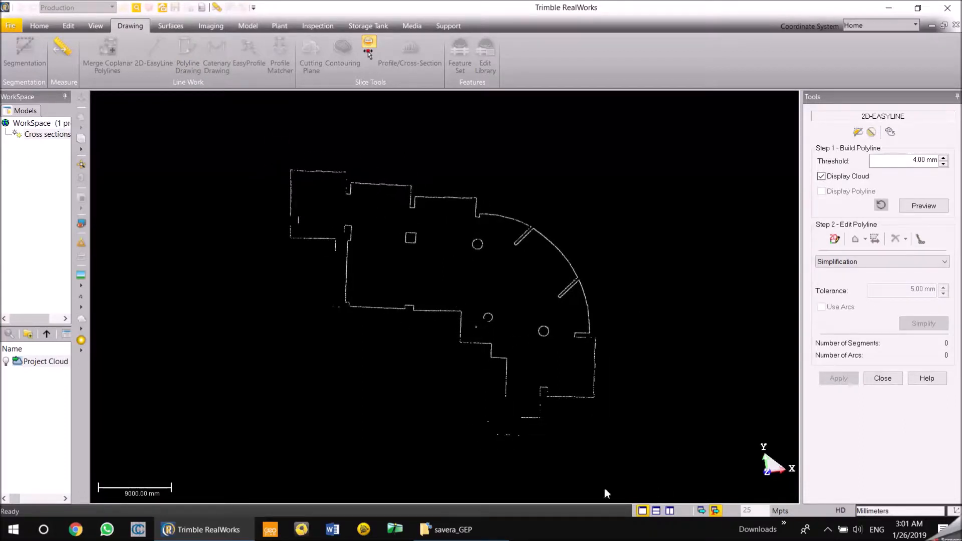
{"action": "left_click", "coordinate": [936, 208]}
- Examine the previewed polyline along the walls, columns and curved facade of the floor plan
{"action": "scroll", "coordinate": [441, 298], "scroll_direction": "up", "scroll_amount": 4}
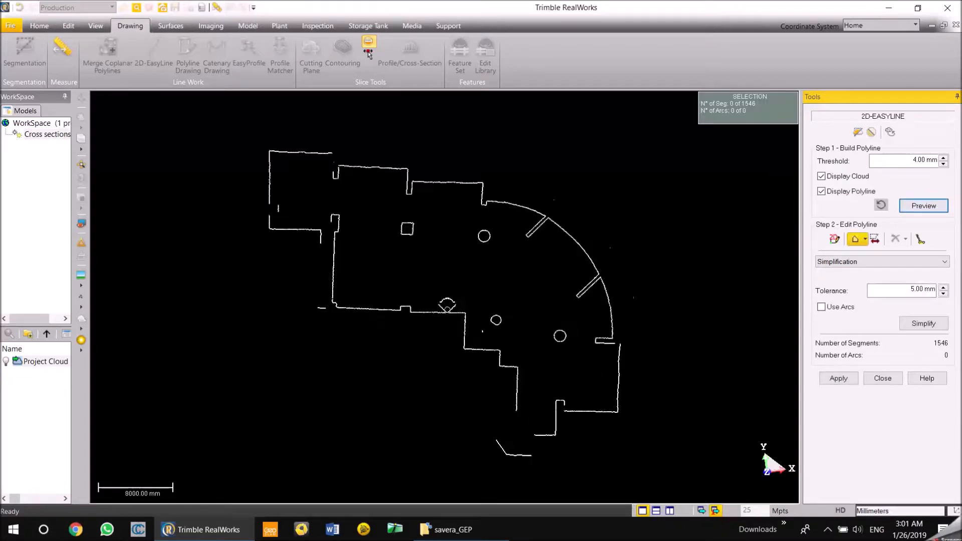
{"action": "scroll", "coordinate": [416, 296], "scroll_direction": "down", "scroll_amount": 3}
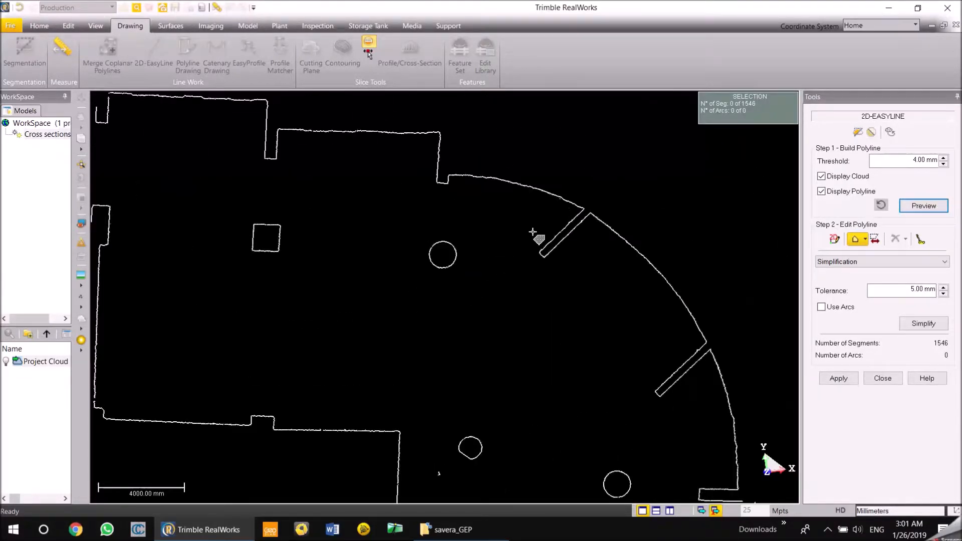
{"action": "scroll", "coordinate": [501, 231], "scroll_direction": "up", "scroll_amount": 5}
{"action": "scroll", "coordinate": [492, 227], "scroll_direction": "up", "scroll_amount": 2}
{"action": "scroll", "coordinate": [661, 237], "scroll_direction": "down", "scroll_amount": 4}
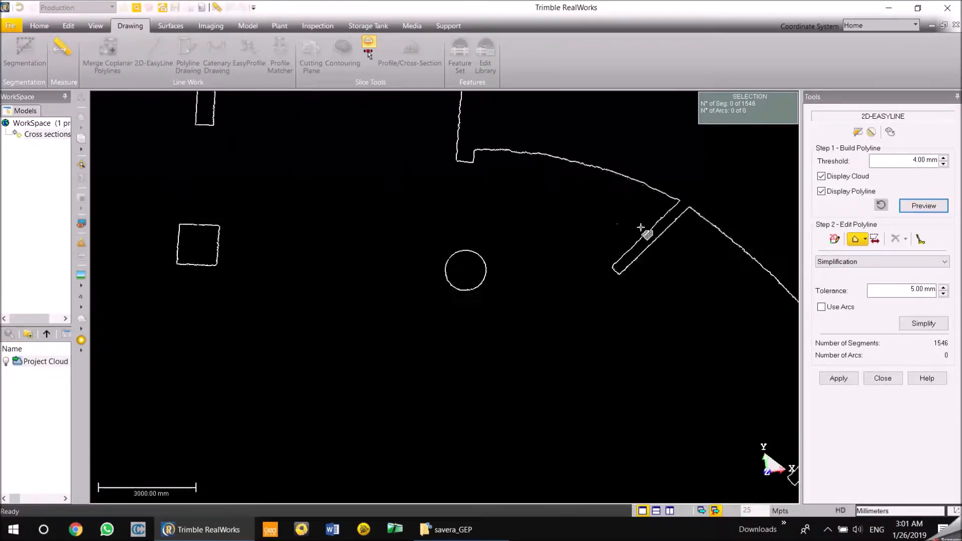
{"action": "scroll", "coordinate": [382, 221], "scroll_direction": "down", "scroll_amount": 3}
{"action": "left_click_drag", "start_coordinate": [398, 213], "coordinate": [367, 208]}
{"action": "middle_click_drag", "start_coordinate": [465, 291], "coordinate": [466, 189]}
{"action": "left_click_drag", "start_coordinate": [538, 294], "coordinate": [541, 296]}
{"action": "scroll", "coordinate": [490, 303], "scroll_direction": "up", "scroll_amount": 1}
{"action": "scroll", "coordinate": [490, 303], "scroll_direction": "up", "scroll_amount": 1}
{"action": "scroll", "coordinate": [494, 307], "scroll_direction": "up", "scroll_amount": 2}
{"action": "scroll", "coordinate": [528, 292], "scroll_direction": "down", "scroll_amount": 2}
{"action": "scroll", "coordinate": [660, 269], "scroll_direction": "down", "scroll_amount": 1}
{"action": "scroll", "coordinate": [661, 269], "scroll_direction": "down", "scroll_amount": 1}
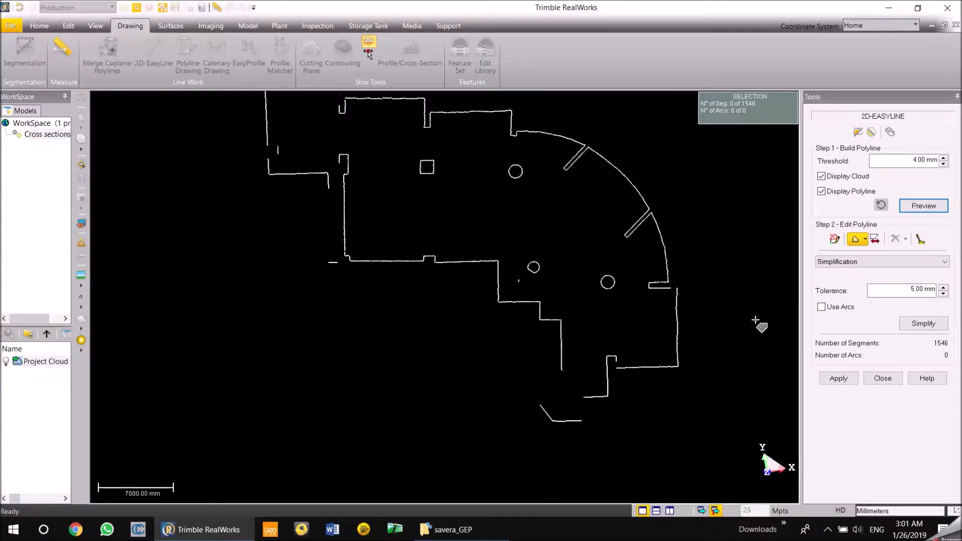
- Apply the polyline, create the cross-section from the cutting plane, and close the tool
{"action": "left_click", "coordinate": [834, 379]}
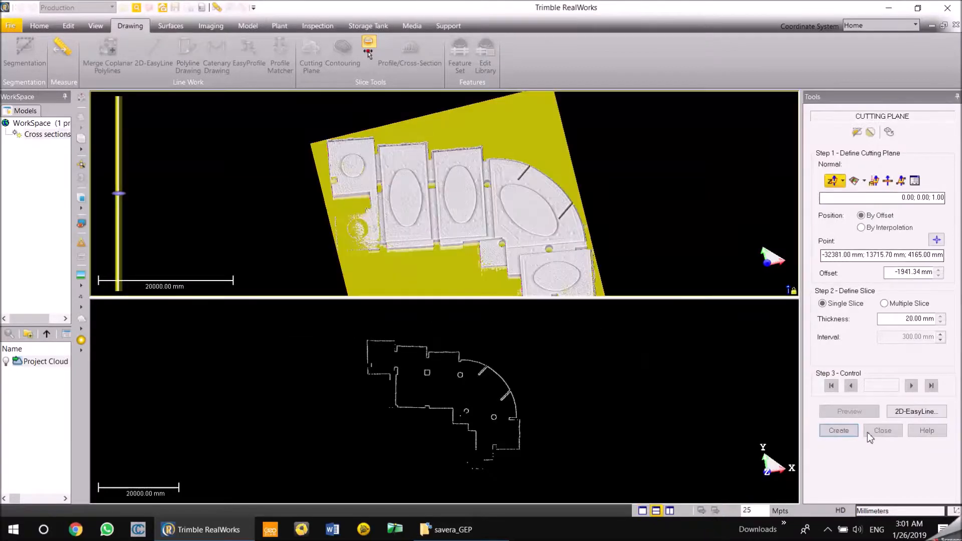
{"action": "scroll", "coordinate": [501, 415], "scroll_direction": "up", "scroll_amount": 7}
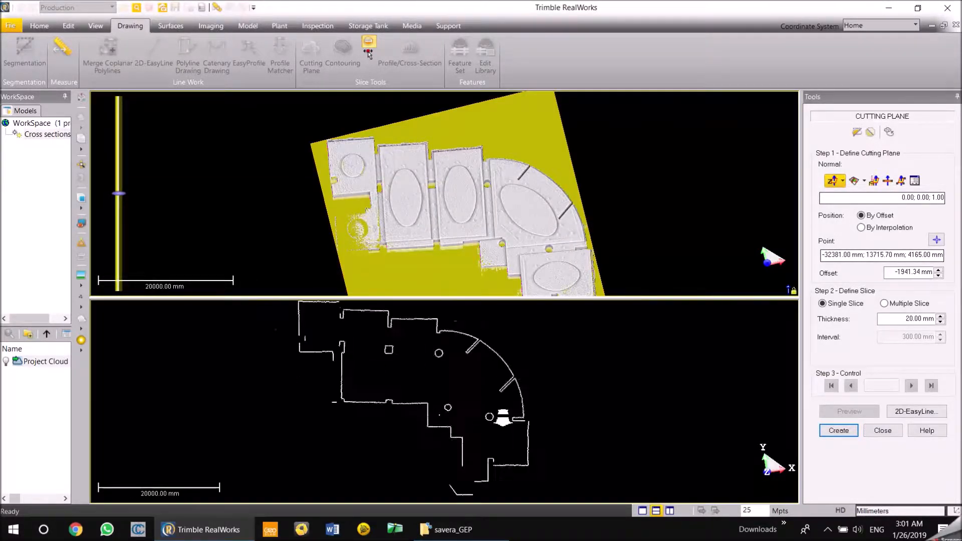
{"action": "scroll", "coordinate": [494, 408], "scroll_direction": "down", "scroll_amount": 5}
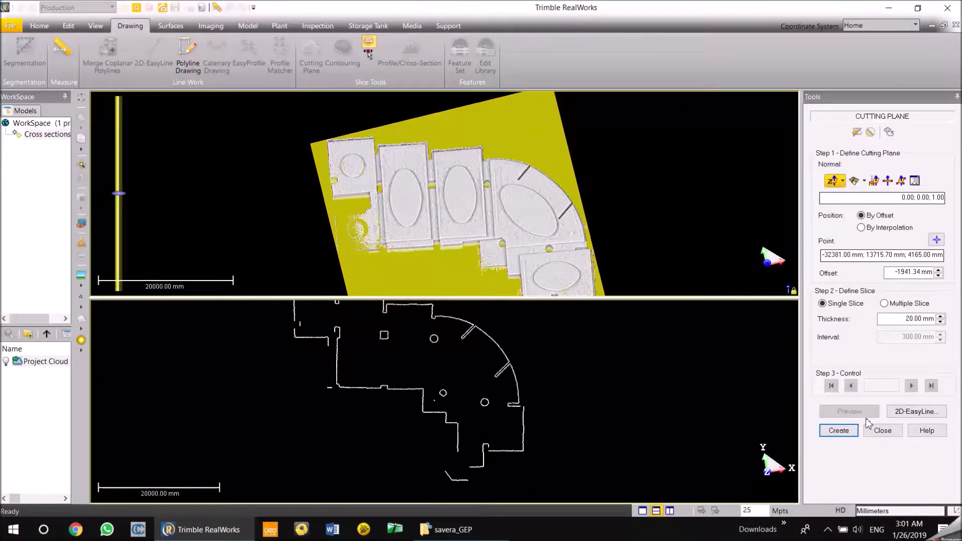
{"action": "left_click", "coordinate": [836, 434]}
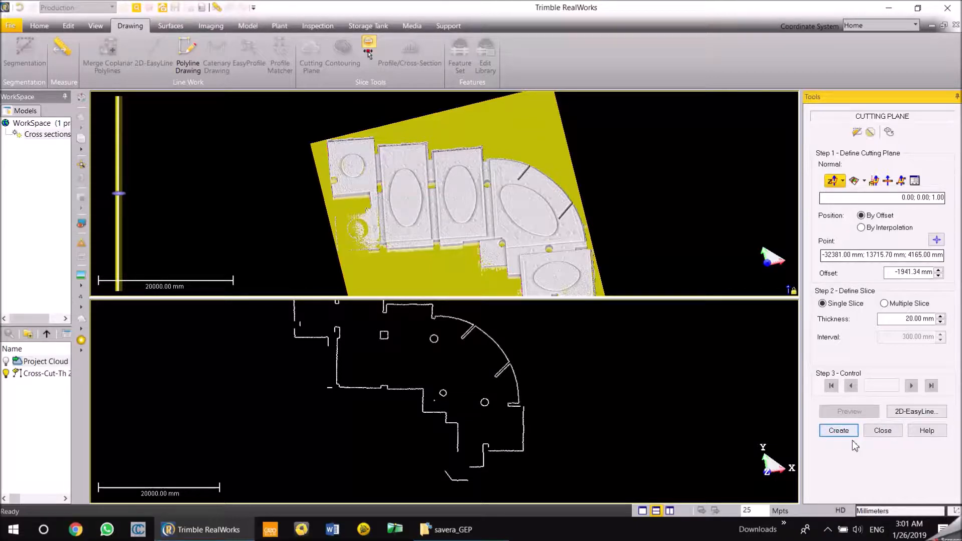
{"action": "left_click", "coordinate": [892, 434]}
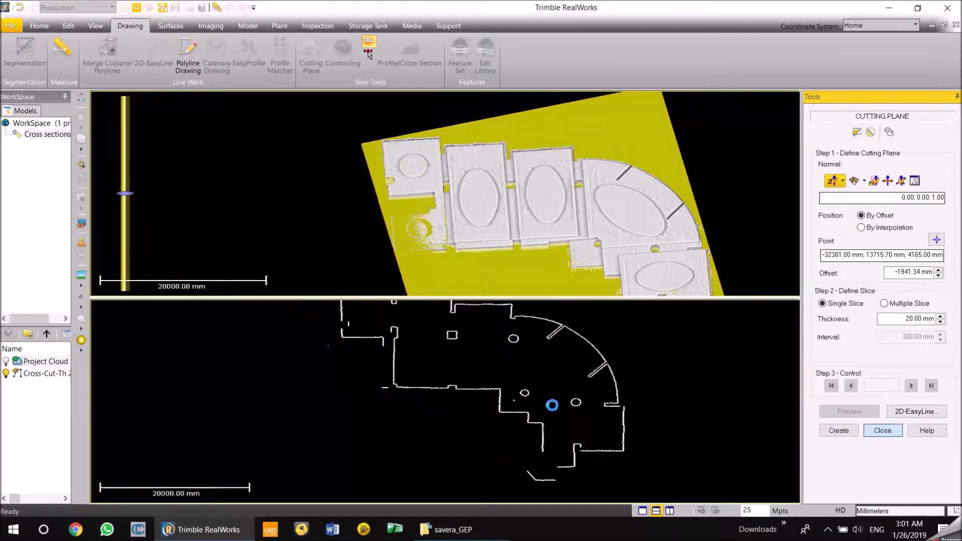
- Examine the created floor plan polyline from several angles
{"action": "middle_click_drag", "start_coordinate": [577, 326], "coordinate": [388, 240]}
{"action": "scroll", "coordinate": [554, 298], "scroll_direction": "down", "scroll_amount": 2}
{"action": "mouse_move", "coordinate": [555, 298]}
{"action": "left_mouse_down"}
{"action": "mouse_move", "coordinate": [569, 318]}
{"action": "mouse_move", "coordinate": [539, 331]}
{"action": "left_mouse_up"}
{"action": "scroll", "coordinate": [498, 283], "scroll_direction": "up", "scroll_amount": 4}
{"action": "scroll", "coordinate": [498, 282], "scroll_direction": "down", "scroll_amount": 2}
{"action": "mouse_move", "coordinate": [435, 248]}
{"action": "left_mouse_down"}
{"action": "mouse_move", "coordinate": [383, 245]}
{"action": "mouse_move", "coordinate": [332, 280]}
{"action": "left_mouse_up"}
{"action": "mouse_move", "coordinate": [352, 292]}
{"action": "left_mouse_down"}
{"action": "mouse_move", "coordinate": [398, 296]}
{"action": "mouse_move", "coordinate": [389, 305]}
{"action": "mouse_move", "coordinate": [393, 296]}
{"action": "left_mouse_up"}
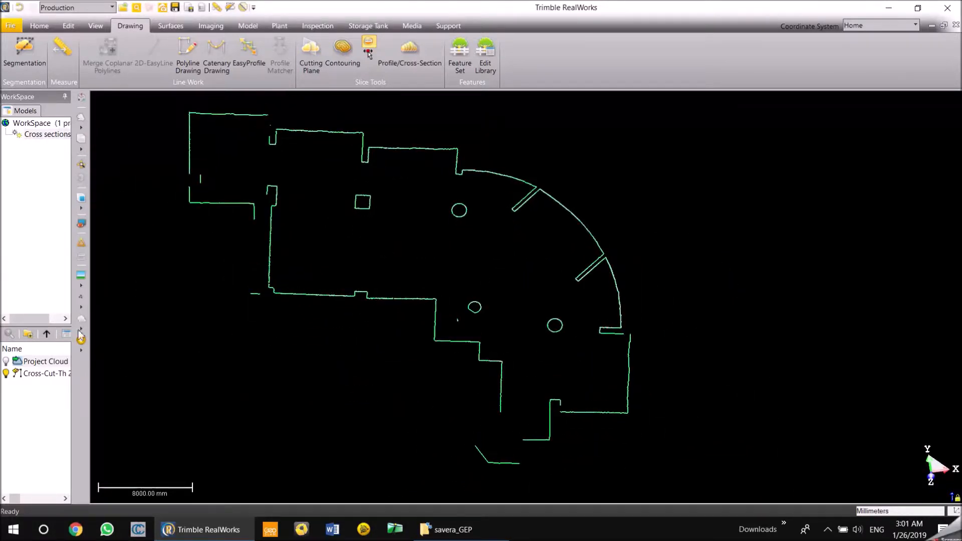
- Display the Project Cloud and start a Cutting Plane on it with the normal set to the Z axis for a horizontal slice
{"action": "left_click", "coordinate": [5, 360]}
{"action": "mouse_move", "coordinate": [325, 326]}
{"action": "left_mouse_down"}
{"action": "mouse_move", "coordinate": [363, 241]}
{"action": "mouse_move", "coordinate": [374, 322]}
{"action": "mouse_move", "coordinate": [385, 293]}
{"action": "left_mouse_up"}
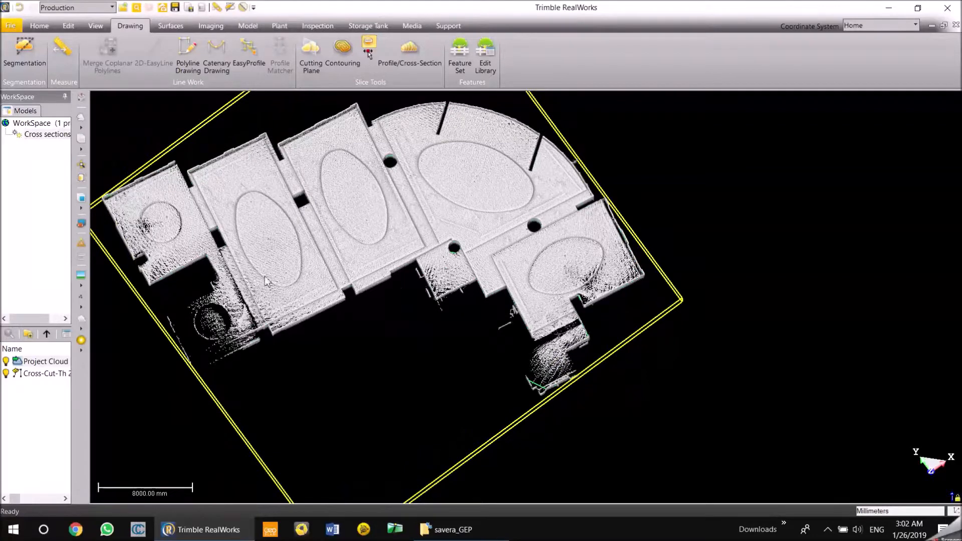
{"action": "left_click", "coordinate": [310, 52]}
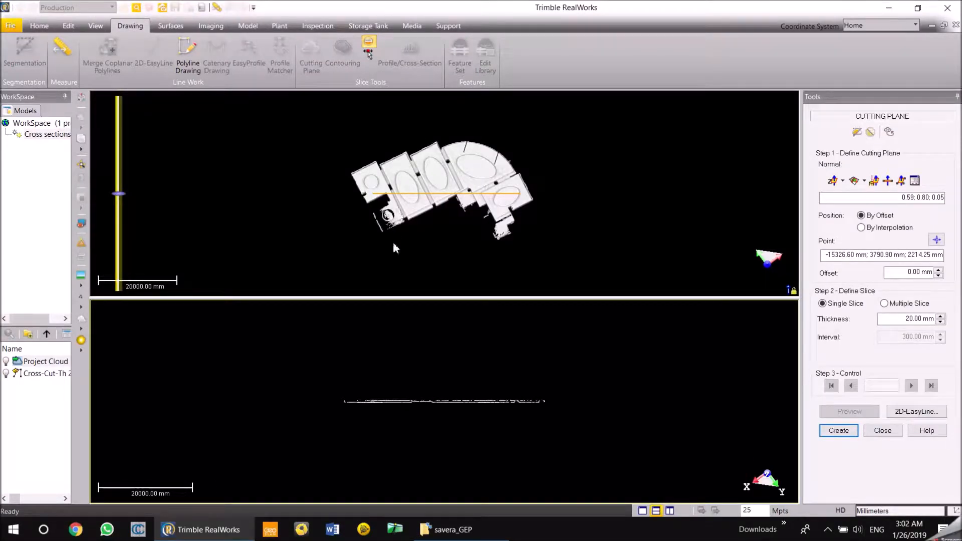
{"action": "left_click", "coordinate": [832, 181]}
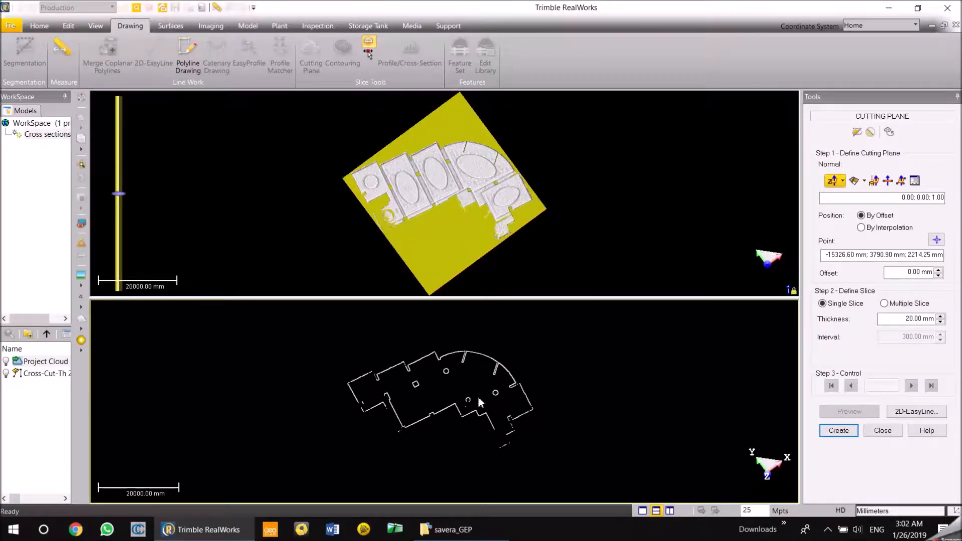
{"action": "scroll", "coordinate": [480, 400], "scroll_direction": "up", "scroll_amount": 3}
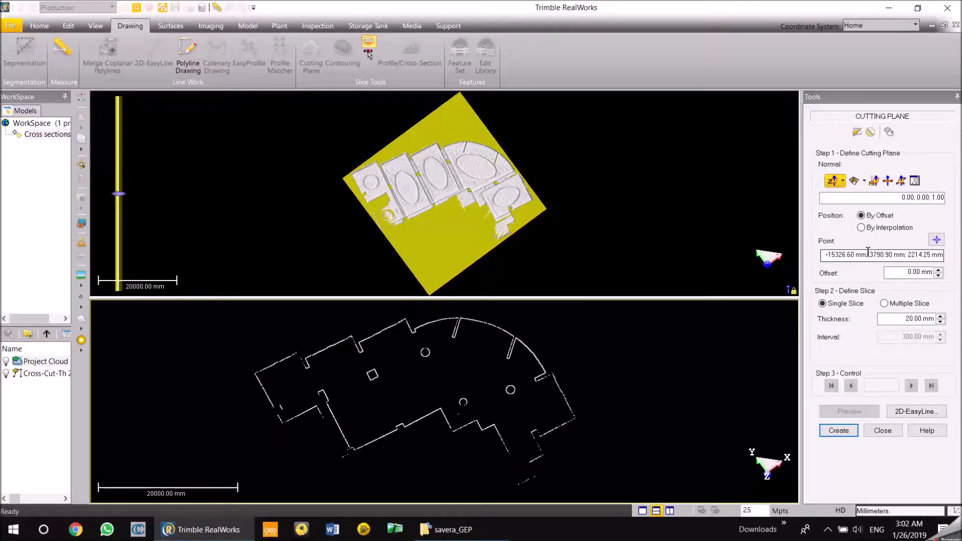
- Open 2D-EasyLine for the horizontal slice and start drawing its polyline manually, with the Drawing toolbar moved clear of the plan
{"action": "left_click", "coordinate": [944, 414]}
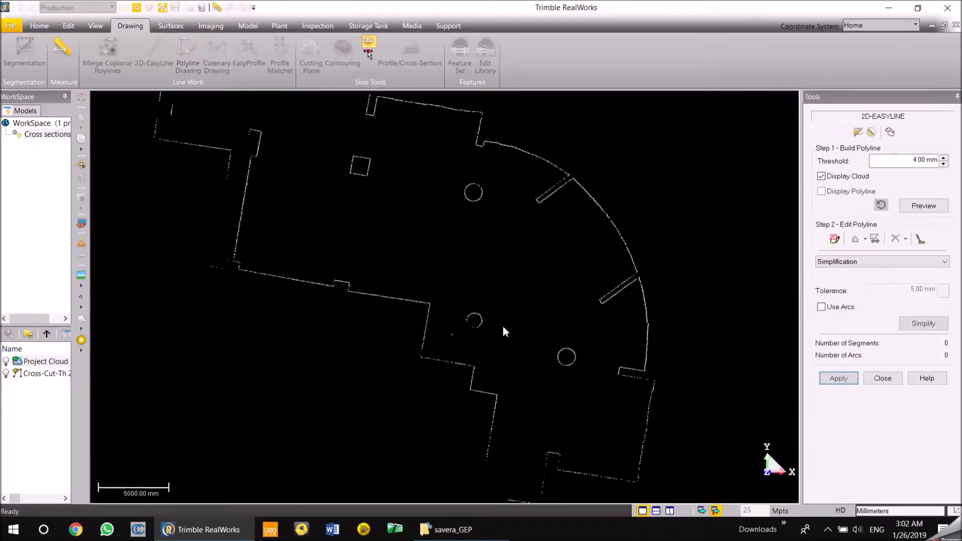
{"action": "mouse_move", "coordinate": [320, 226]}
{"action": "left_mouse_down"}
{"action": "mouse_move", "coordinate": [311, 221]}
{"action": "mouse_move", "coordinate": [300, 236]}
{"action": "left_mouse_up"}
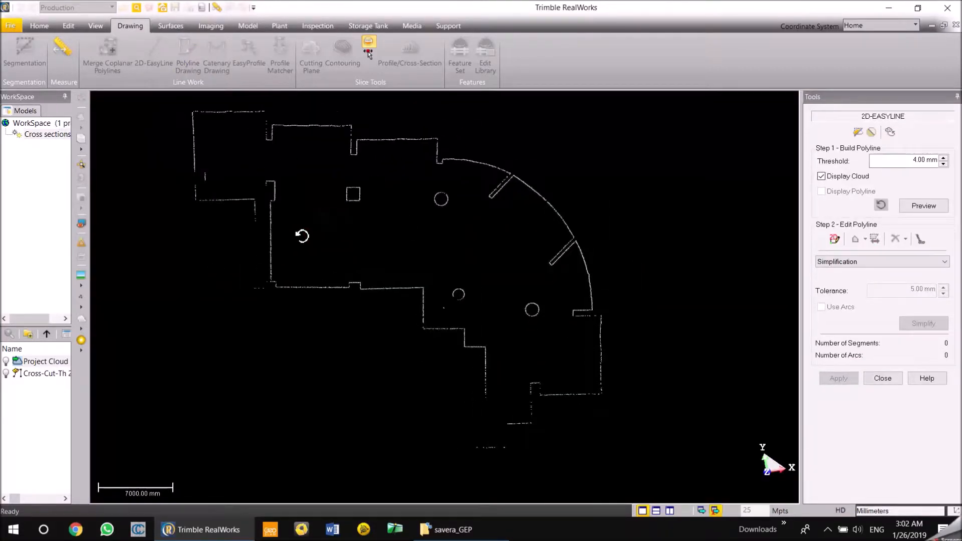
{"action": "left_click", "coordinate": [834, 239]}
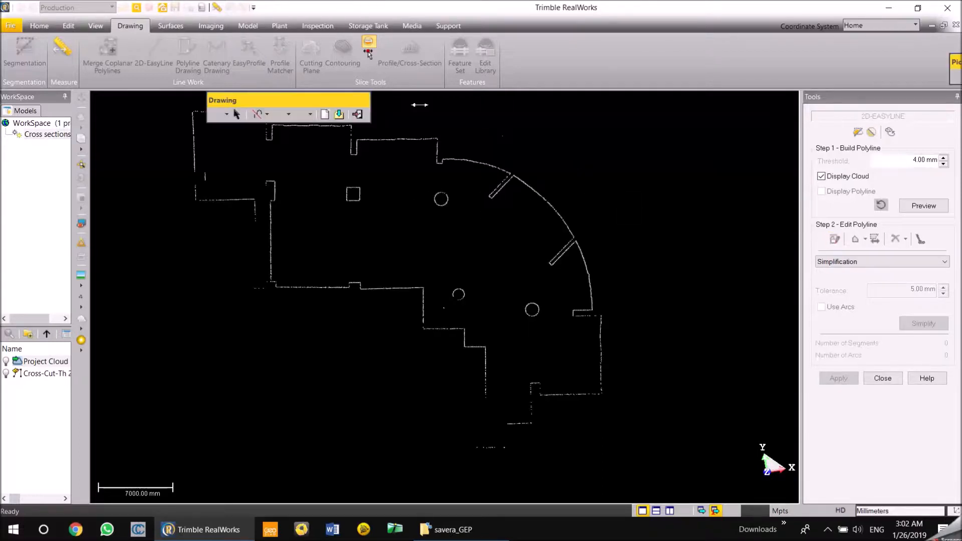
{"action": "left_click_drag", "start_coordinate": [311, 99], "coordinate": [650, 50]}
{"action": "scroll", "coordinate": [359, 194], "scroll_direction": "up", "scroll_amount": 4}
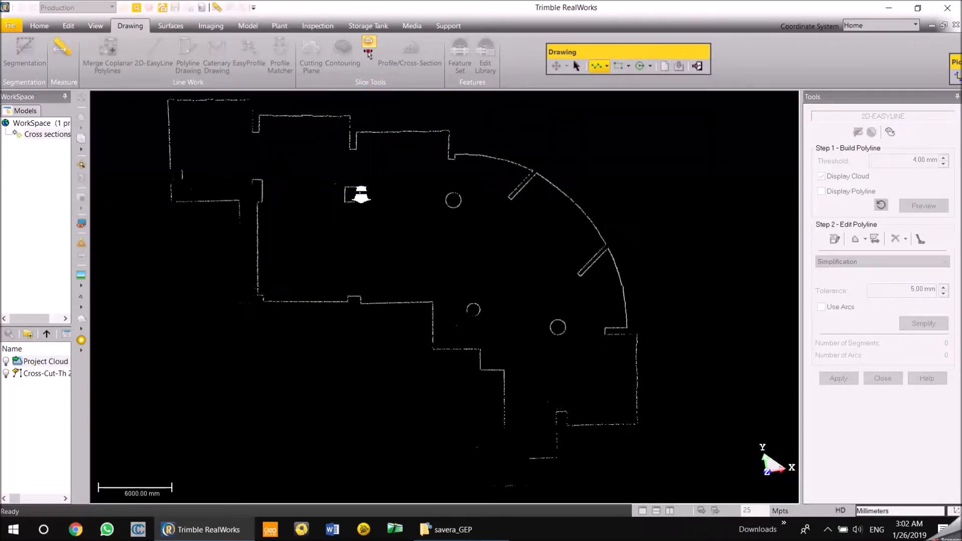
- Draw a rectangle defined by 3 points over the outline of the square column
{"action": "left_click", "coordinate": [628, 65]}
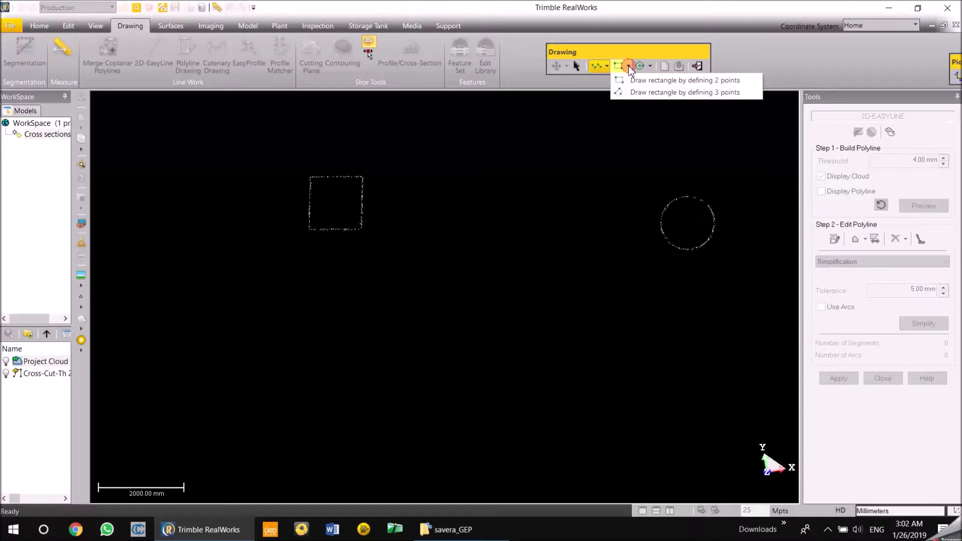
{"action": "left_click", "coordinate": [626, 92]}
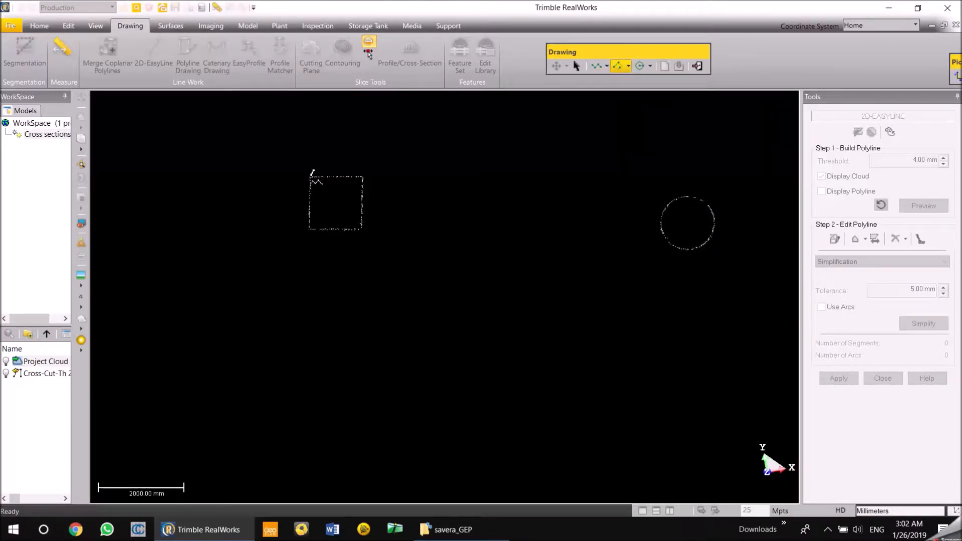
{"action": "scroll", "coordinate": [313, 172], "scroll_direction": "up", "scroll_amount": 3}
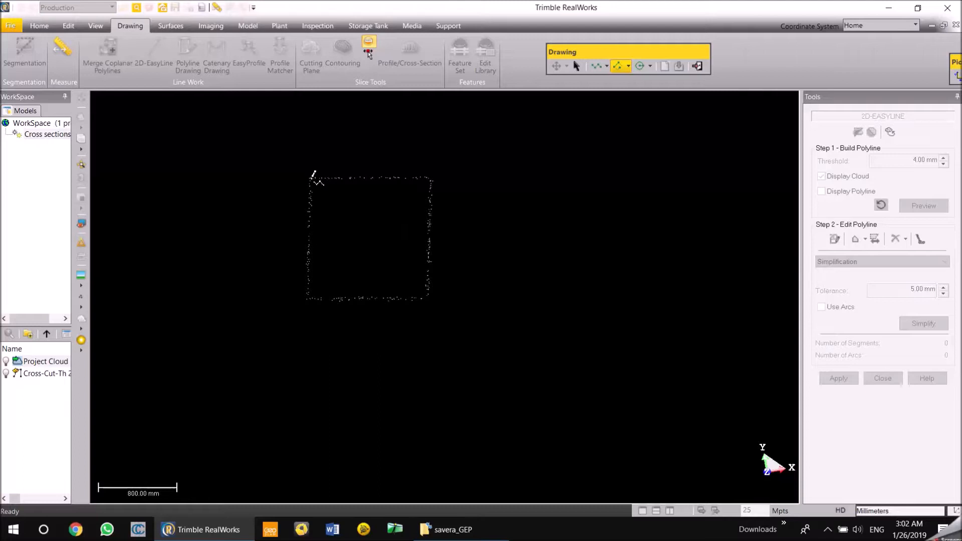
{"action": "left_click", "coordinate": [310, 177]}
{"action": "left_click", "coordinate": [431, 177]}
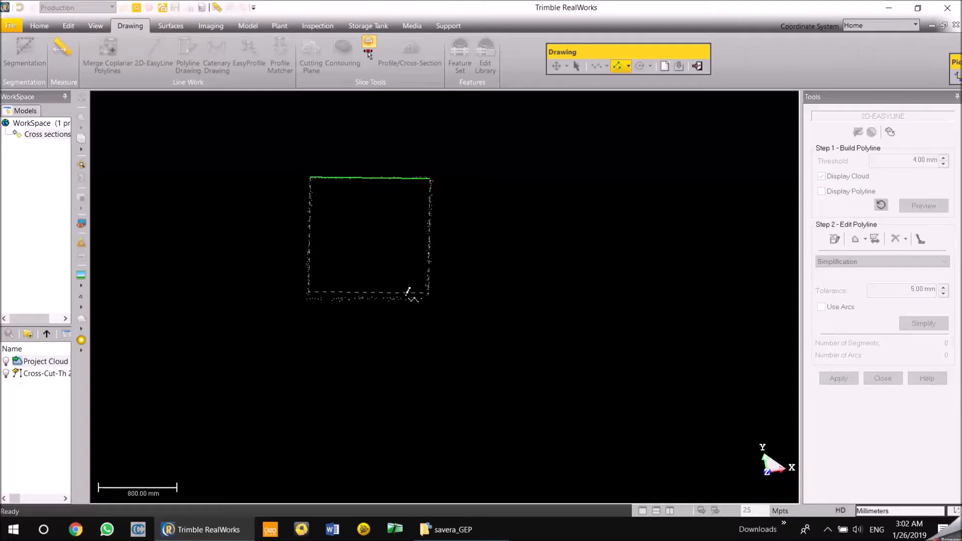
{"action": "left_click", "coordinate": [408, 296]}
- Draw a circle through two opposite points of the round column beside the square column
{"action": "scroll", "coordinate": [409, 296], "scroll_direction": "down", "scroll_amount": 2}
{"action": "scroll", "coordinate": [530, 262], "scroll_direction": "down", "scroll_amount": 3}
{"action": "middle_click_drag", "start_coordinate": [602, 221], "coordinate": [507, 211]}
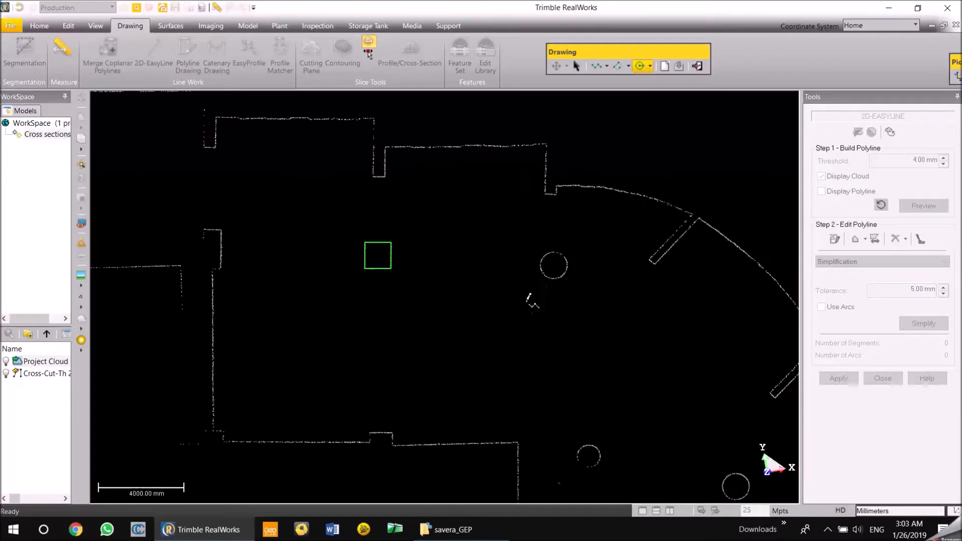
{"action": "left_click", "coordinate": [650, 66]}
{"action": "left_click", "coordinate": [651, 94]}
{"action": "scroll", "coordinate": [549, 266], "scroll_direction": "up", "scroll_amount": 5}
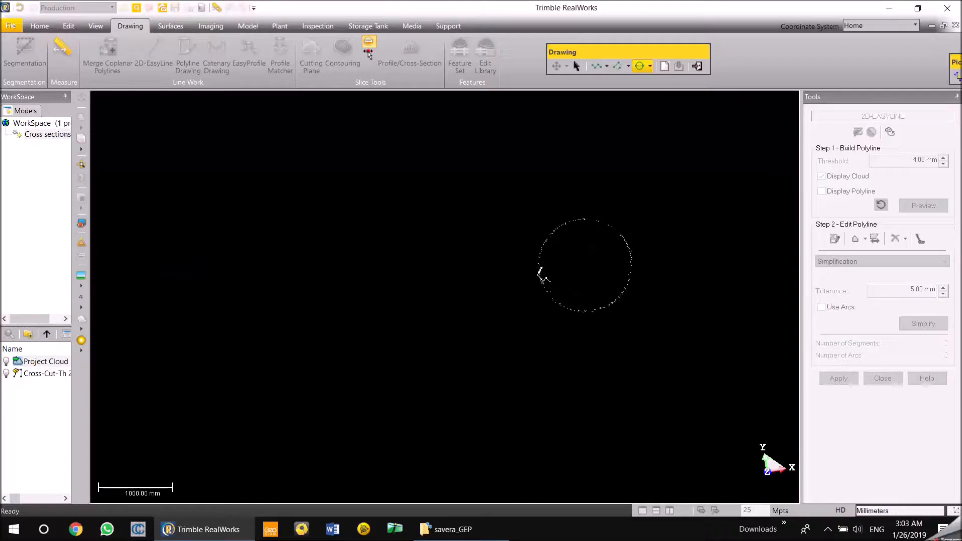
{"action": "left_click", "coordinate": [540, 274]}
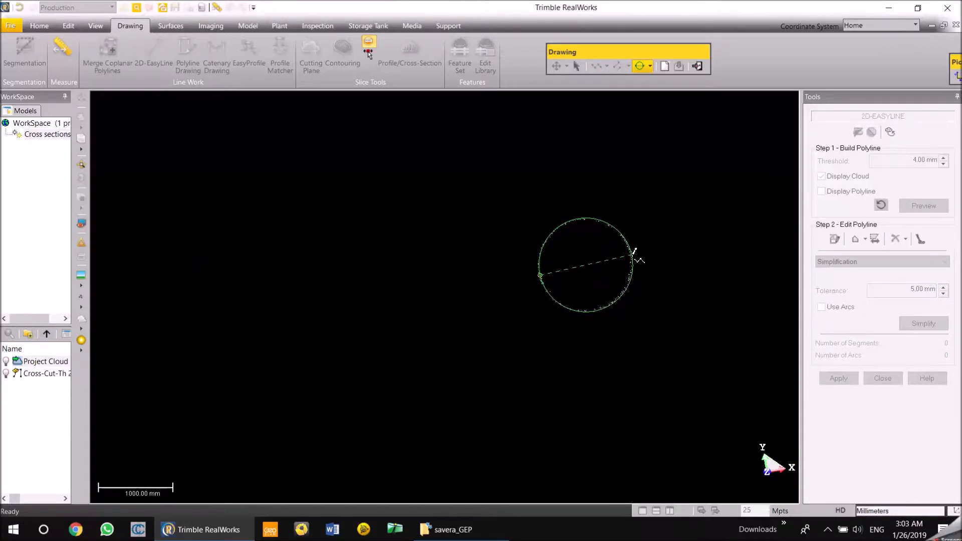
{"action": "left_click", "coordinate": [632, 254]}
- Draw circles through two opposite points over the two remaining round columns in the lower part of the plan
{"action": "scroll", "coordinate": [656, 190], "scroll_direction": "down", "scroll_amount": 2}
{"action": "middle_click_drag", "start_coordinate": [655, 205], "coordinate": [502, 243]}
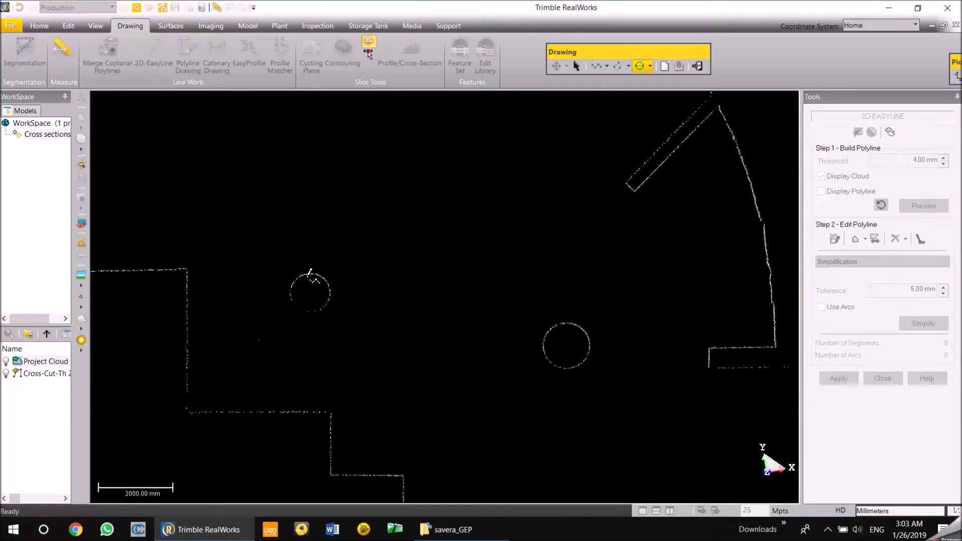
{"action": "left_click", "coordinate": [309, 273]}
{"action": "scroll", "coordinate": [476, 313], "scroll_direction": "up", "scroll_amount": 3}
{"action": "scroll", "coordinate": [506, 321], "scroll_direction": "up", "scroll_amount": 3}
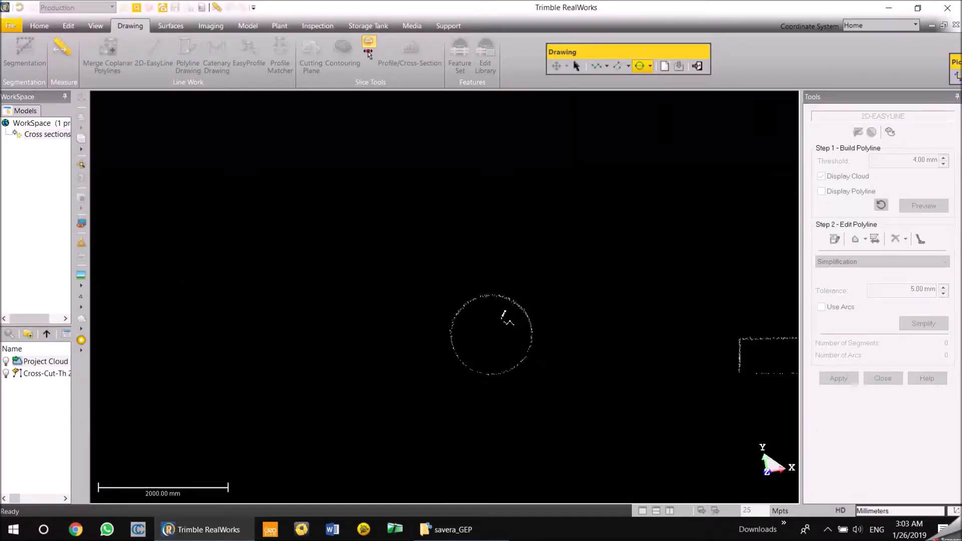
{"action": "left_click", "coordinate": [495, 293]}
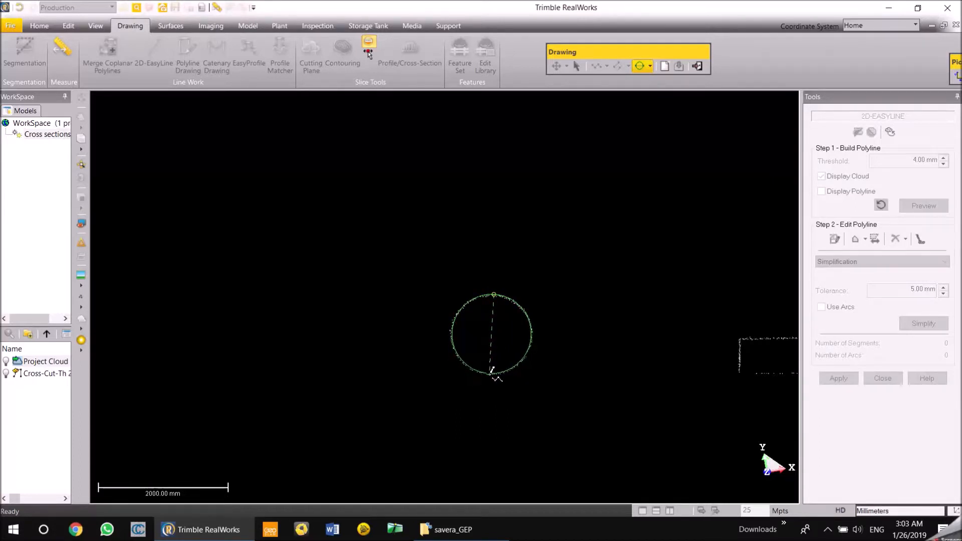
{"action": "left_click", "coordinate": [491, 373]}
- Start a line polyline at the free end of the short lower wall and trace it to its corner and up to the pillar
{"action": "scroll", "coordinate": [493, 373], "scroll_direction": "down", "scroll_amount": 5}
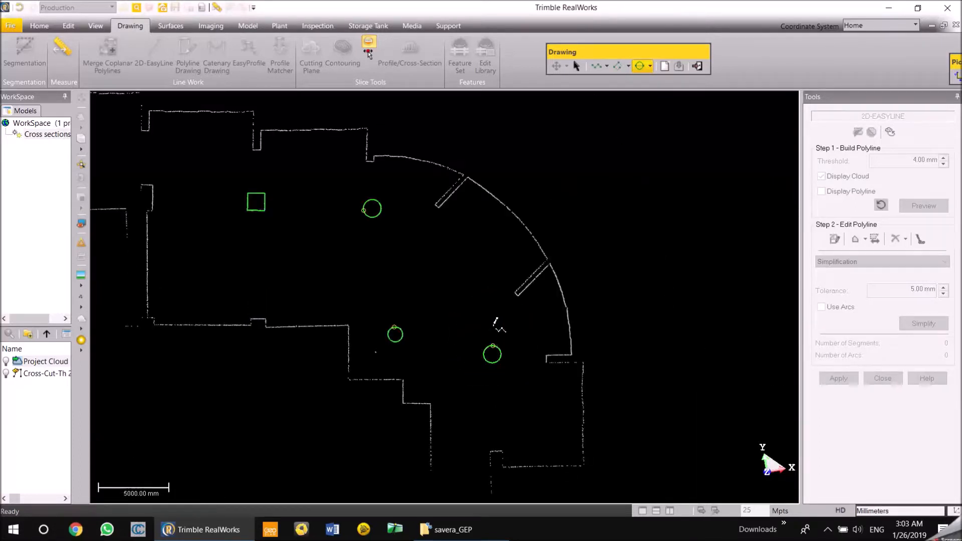
{"action": "middle_click_drag", "start_coordinate": [467, 301], "coordinate": [581, 389]}
{"action": "middle_click_drag", "start_coordinate": [446, 307], "coordinate": [468, 227]}
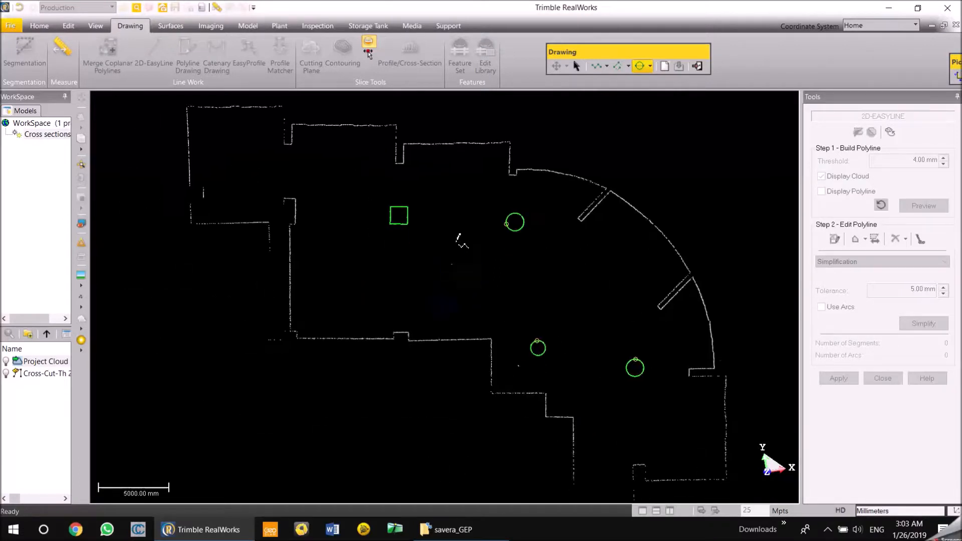
{"action": "scroll", "coordinate": [382, 275], "scroll_direction": "down", "scroll_amount": 4}
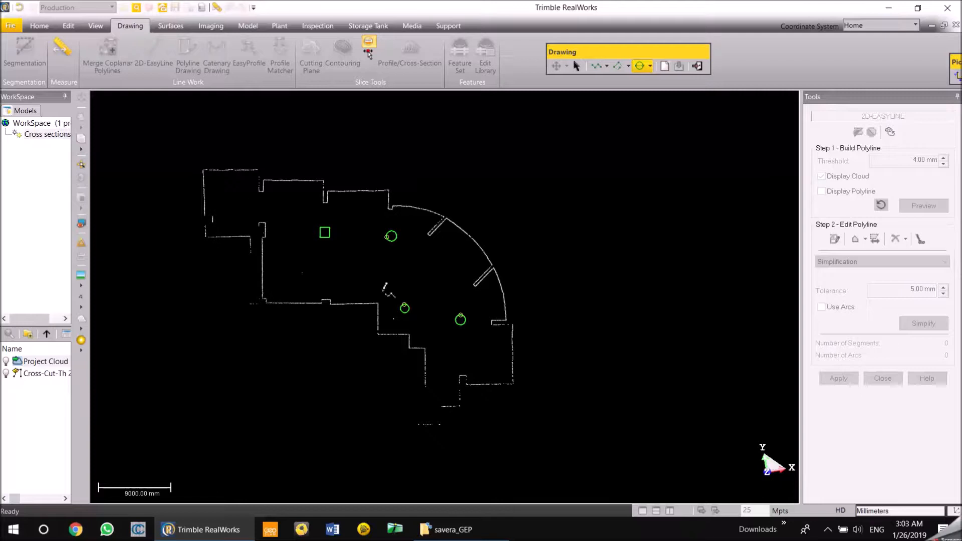
{"action": "scroll", "coordinate": [497, 375], "scroll_direction": "up", "scroll_amount": 3}
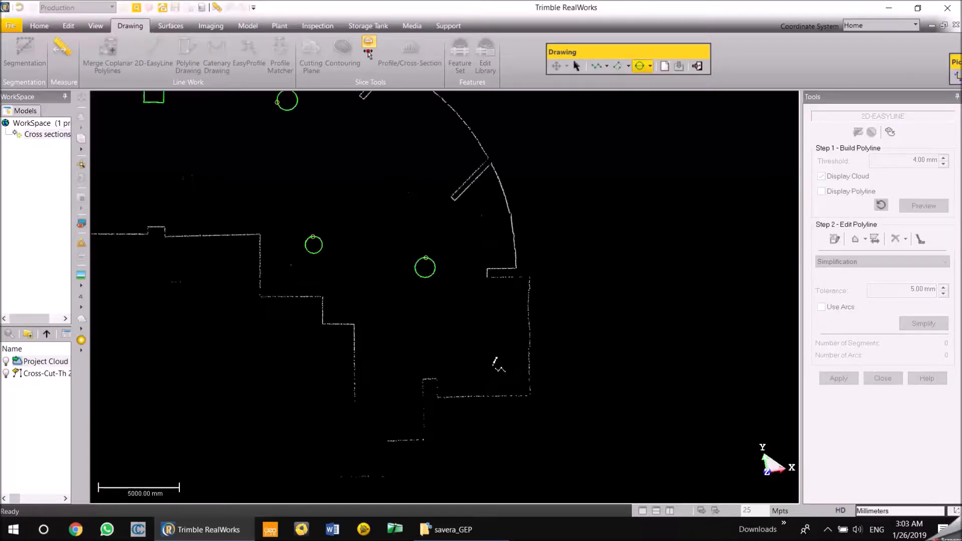
{"action": "left_click", "coordinate": [600, 65]}
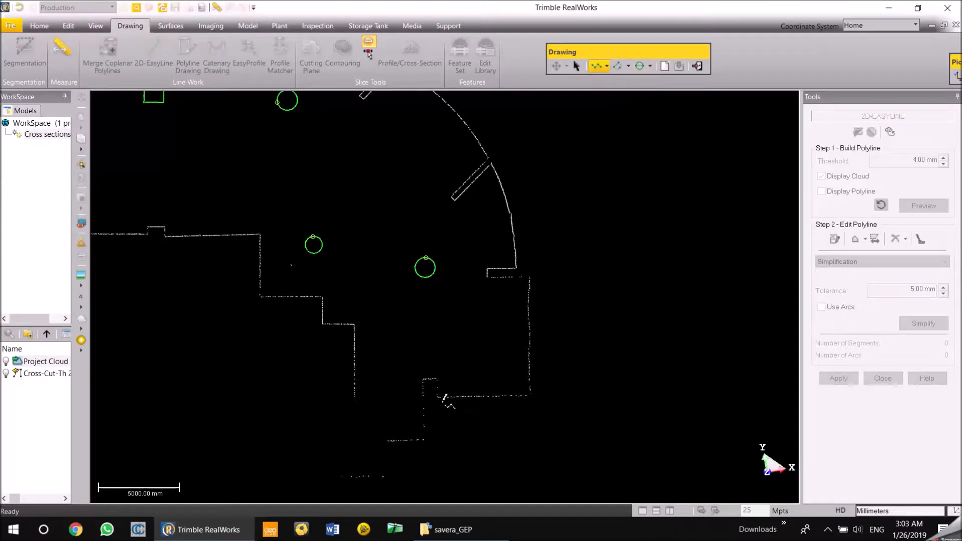
{"action": "scroll", "coordinate": [445, 368], "scroll_direction": "up", "scroll_amount": 4}
{"action": "scroll", "coordinate": [439, 365], "scroll_direction": "down", "scroll_amount": 3}
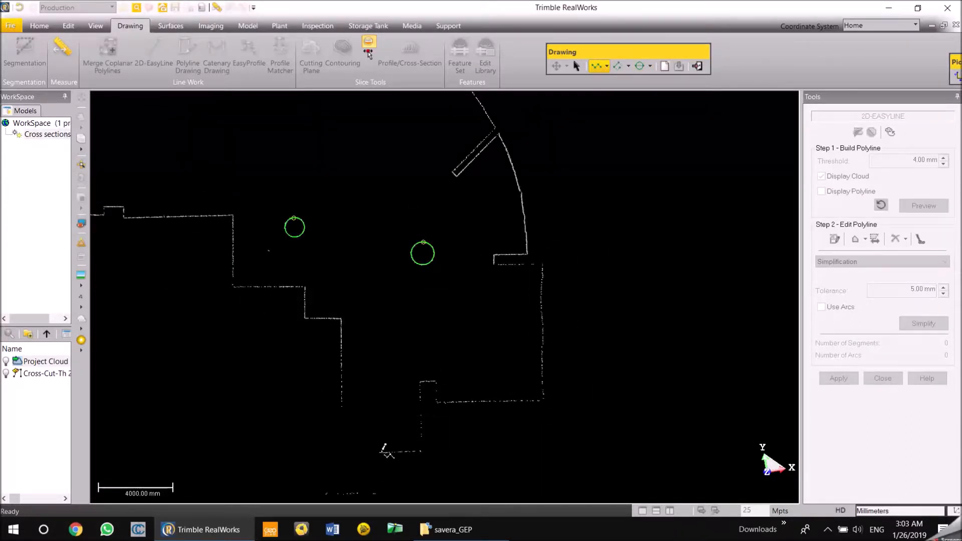
{"action": "left_click", "coordinate": [381, 450]}
{"action": "left_click", "coordinate": [422, 450]}
{"action": "left_click", "coordinate": [421, 381]}
- Continue the polyline around the pillar, along the lower and right walls, and around the stub wall to the start of the curved facade
{"action": "scroll", "coordinate": [441, 378], "scroll_direction": "up", "scroll_amount": 2}
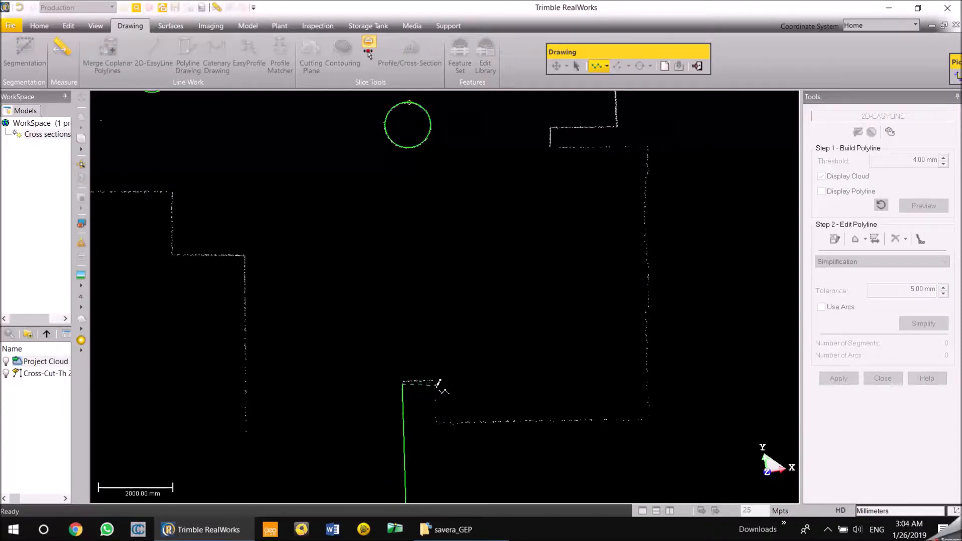
{"action": "left_click", "coordinate": [435, 384]}
{"action": "left_click", "coordinate": [436, 422]}
{"action": "left_click", "coordinate": [651, 418]}
{"action": "left_click", "coordinate": [649, 146]}
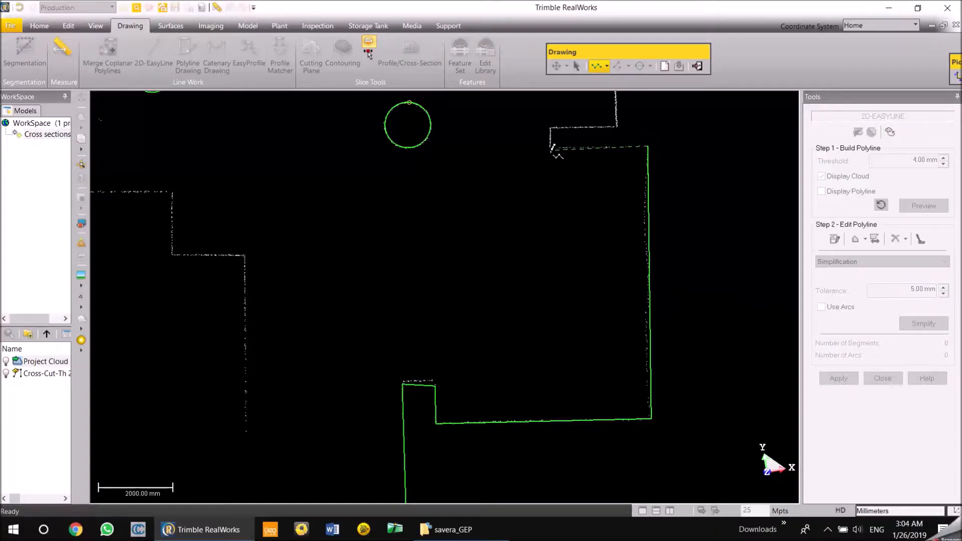
{"action": "left_click", "coordinate": [551, 146]}
{"action": "middle_click_drag", "start_coordinate": [551, 125], "coordinate": [537, 299]}
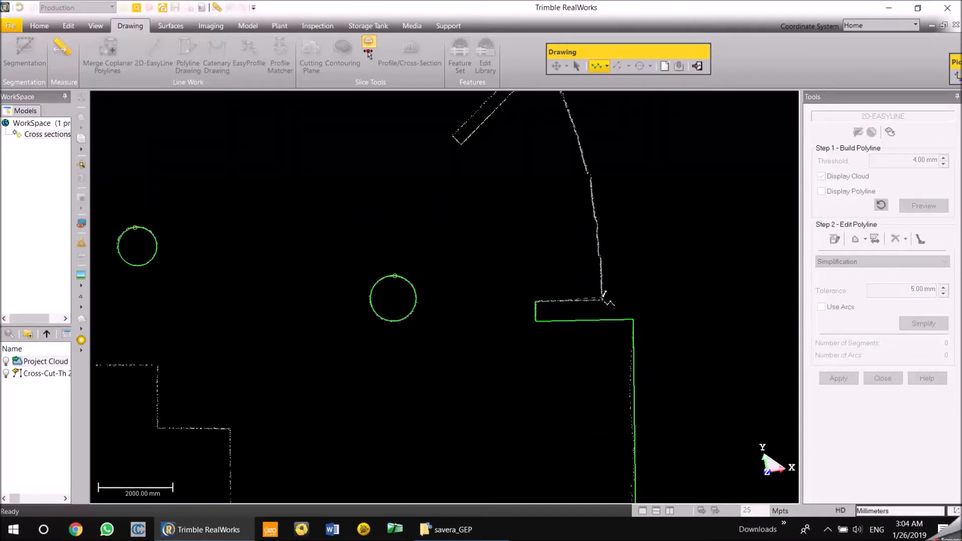
{"action": "left_click", "coordinate": [602, 299]}
- Change the polyline to Arc mode and add an arc from the stub wall to the near corner of the first slanted wall
{"action": "middle_click_drag", "start_coordinate": [603, 300], "coordinate": [599, 382]}
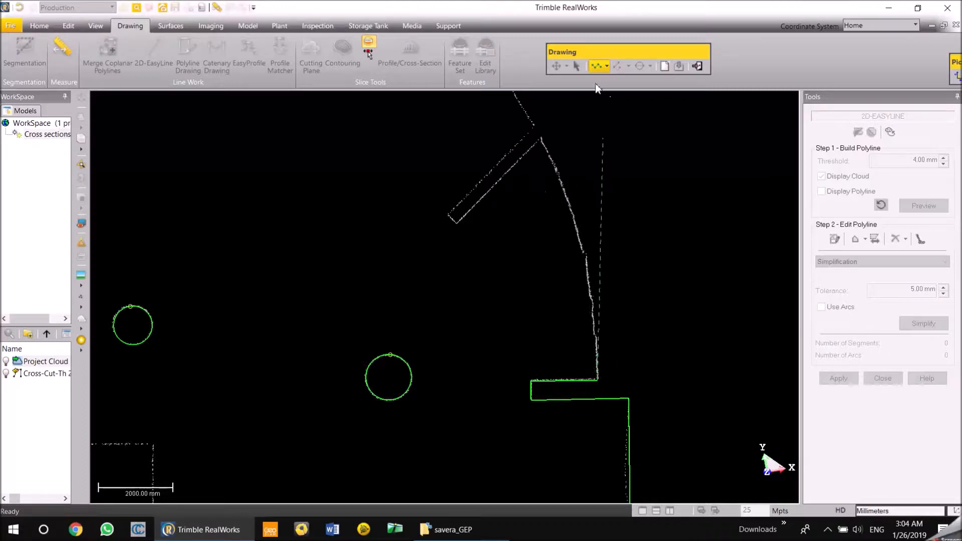
{"action": "left_click", "coordinate": [605, 64]}
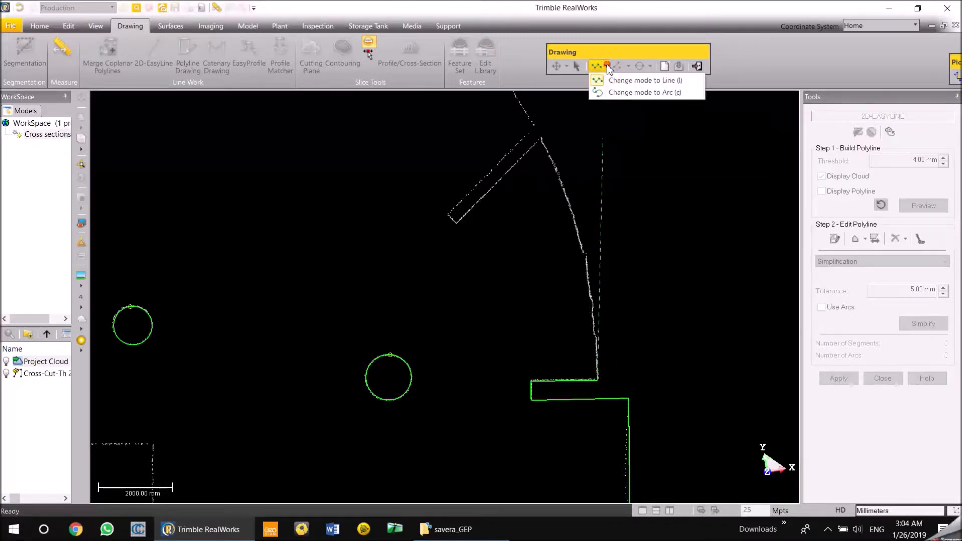
{"action": "left_click", "coordinate": [608, 94]}
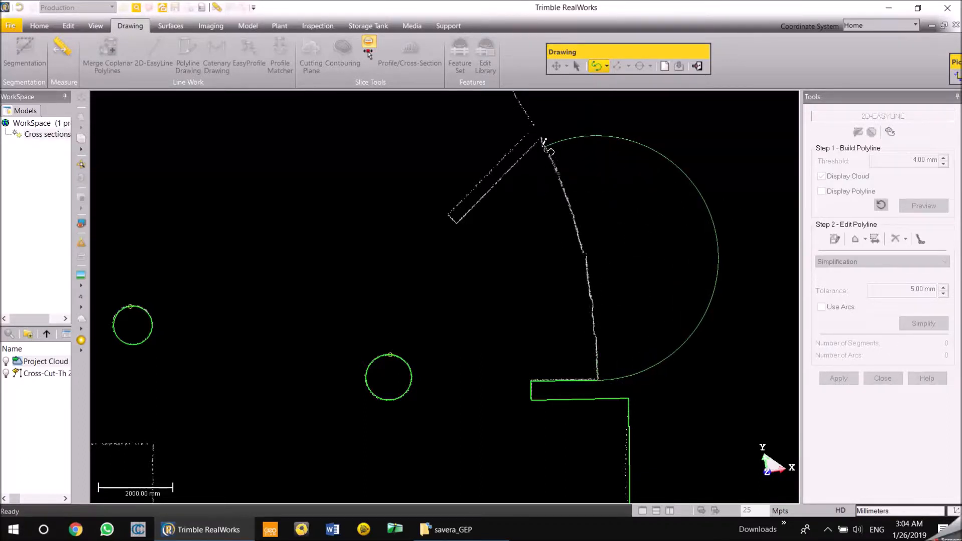
{"action": "left_click", "coordinate": [541, 139]}
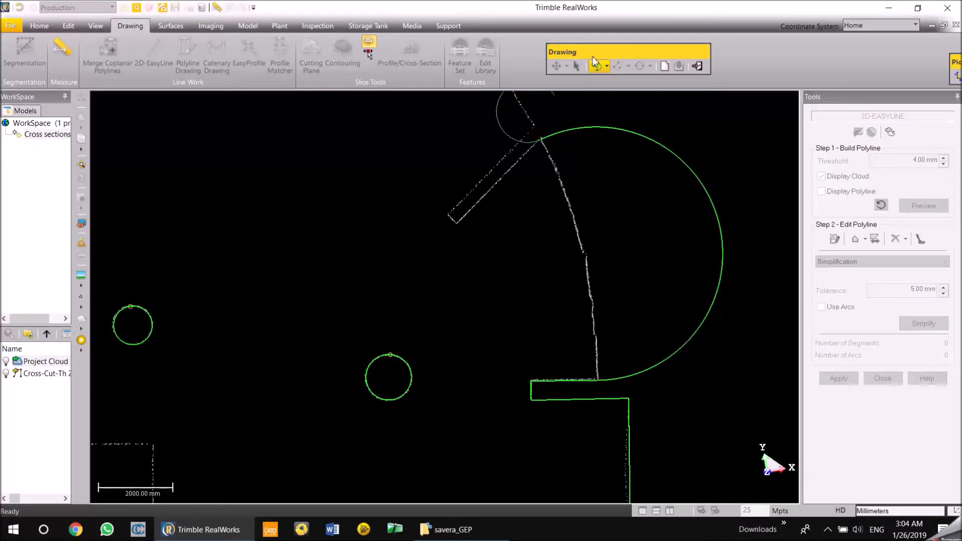
- Return the polyline to Line mode and trace the three sides of the first slanted wall back to the curved facade
{"action": "left_click", "coordinate": [607, 66]}
{"action": "left_click", "coordinate": [601, 79]}
{"action": "left_click", "coordinate": [458, 222]}
{"action": "left_click", "coordinate": [449, 215]}
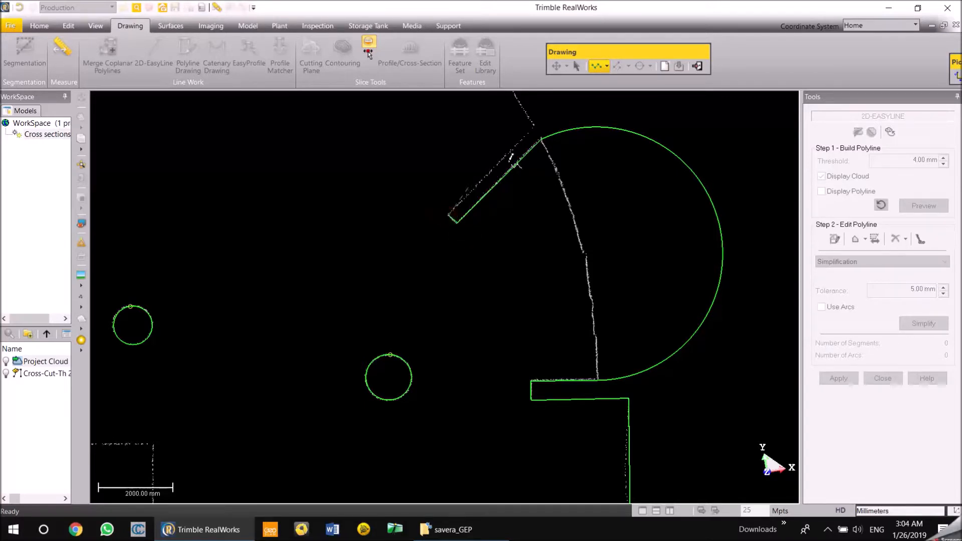
{"action": "left_click", "coordinate": [536, 124]}
- Change back to Arc mode and add an arc along the facade from the first slanted wall to the second one
{"action": "middle_click_drag", "start_coordinate": [532, 125], "coordinate": [611, 332]}
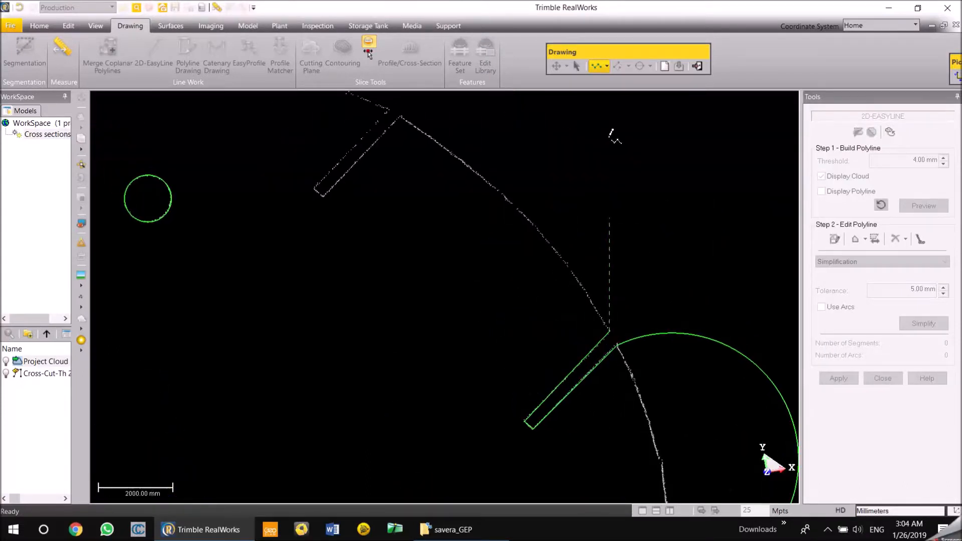
{"action": "left_click", "coordinate": [607, 66]}
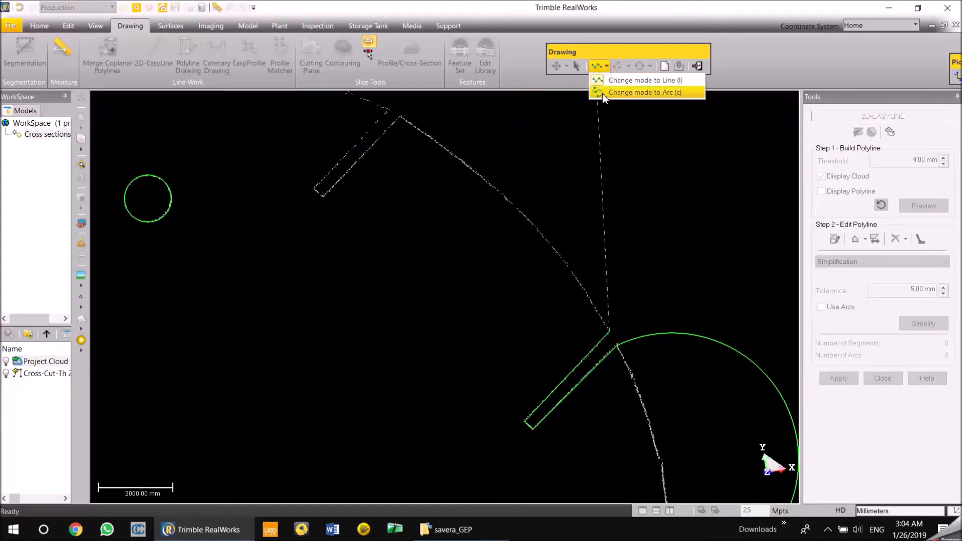
{"action": "left_click", "coordinate": [604, 93]}
{"action": "left_click", "coordinate": [404, 114]}
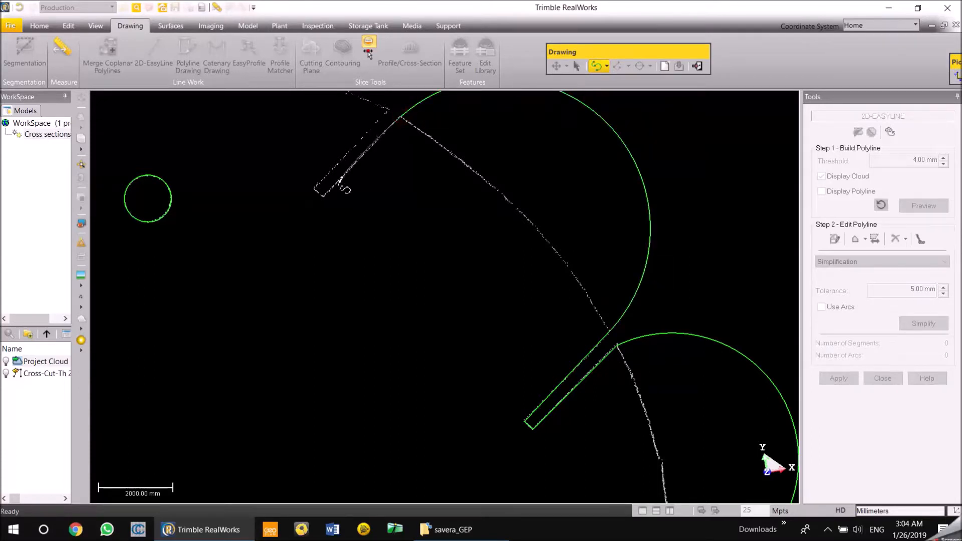
- Return the polyline to Line mode and trace the three sides of the second slanted wall back to the curved facade
{"action": "left_click", "coordinate": [606, 67]}
{"action": "left_click", "coordinate": [602, 78]}
{"action": "left_click", "coordinate": [324, 197]}
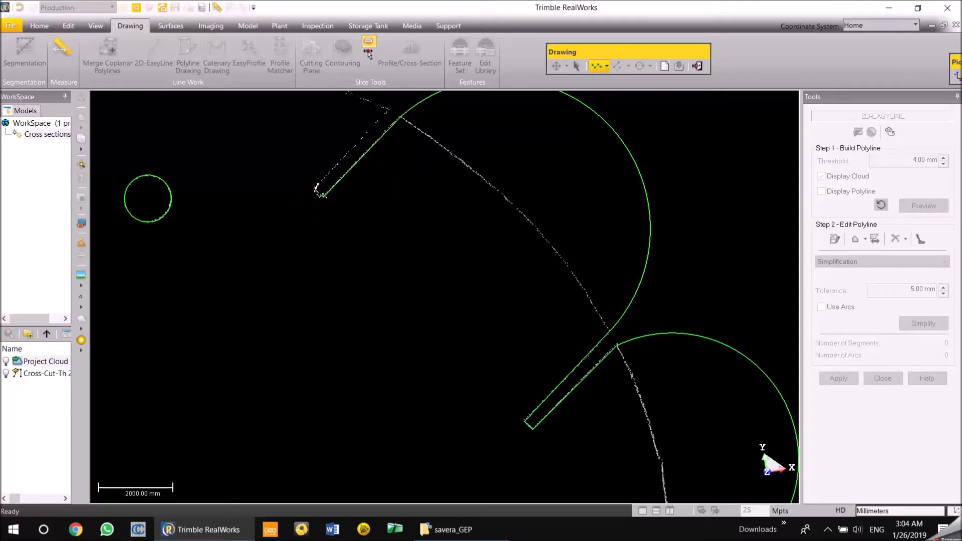
{"action": "left_click", "coordinate": [314, 190]}
{"action": "middle_click_drag", "start_coordinate": [315, 190], "coordinate": [323, 291]}
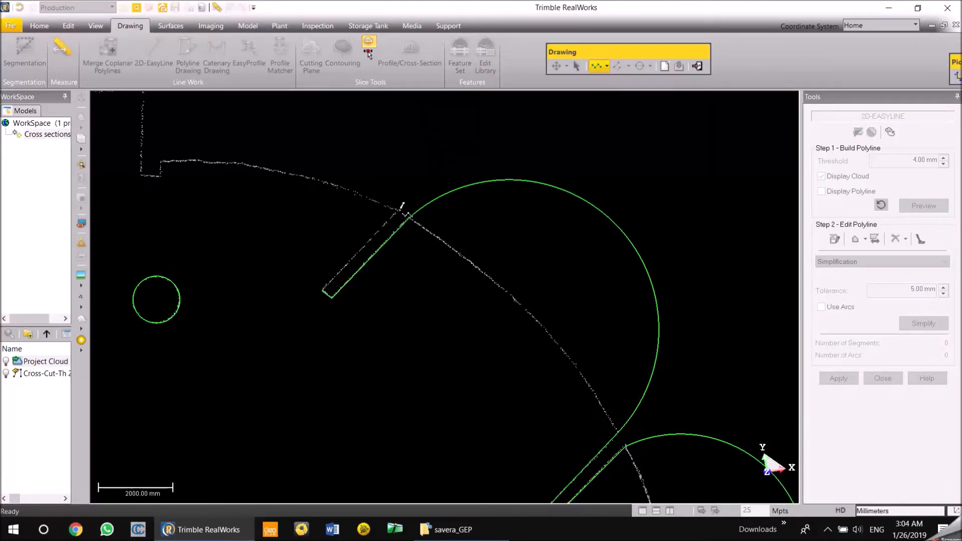
{"action": "left_click", "coordinate": [401, 206]}
- Change to Arc mode and add an arc from the second slanted wall to the stub wall at the far end of the curved facade
{"action": "left_click", "coordinate": [605, 66]}
{"action": "left_click", "coordinate": [599, 91]}
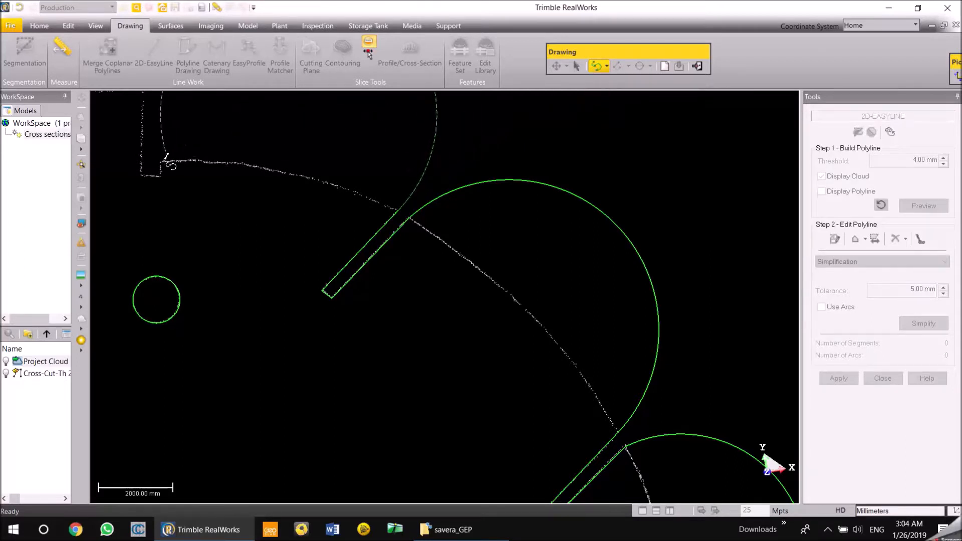
{"action": "left_click", "coordinate": [161, 159]}
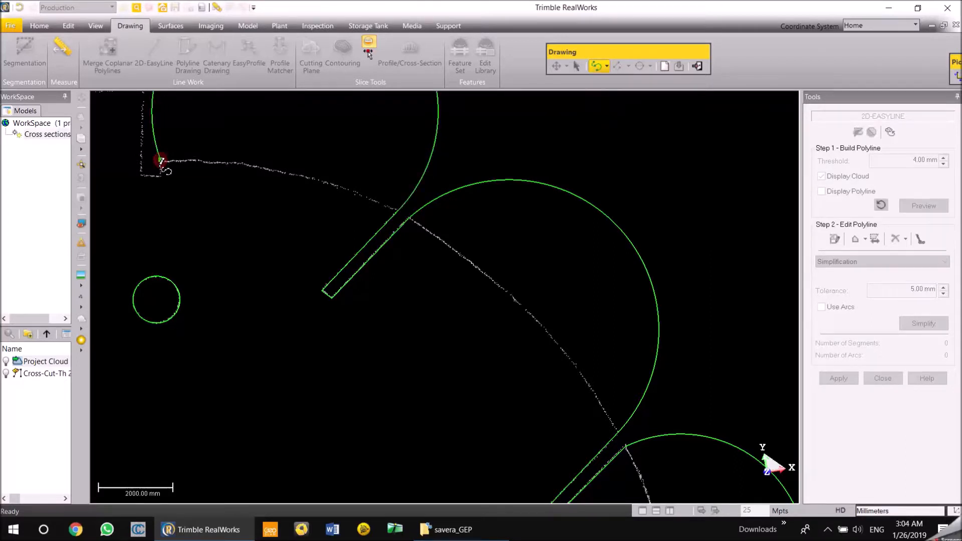
- Switch back to Line mode and trace around the stub wall at the facade's end up to the inner corner of the straight wall
{"action": "left_click", "coordinate": [607, 67]}
{"action": "left_click", "coordinate": [606, 84]}
{"action": "middle_click_drag", "start_coordinate": [413, 132], "coordinate": [611, 300]}
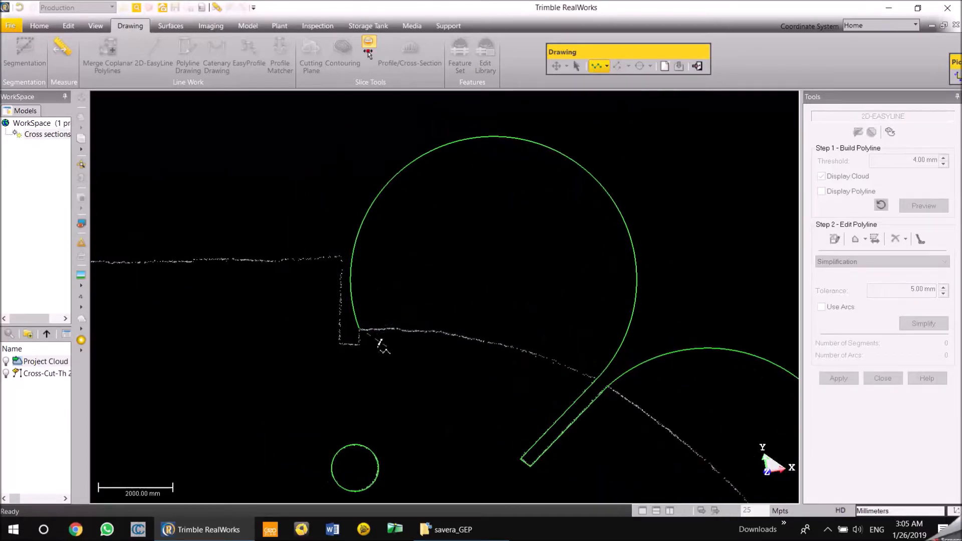
{"action": "scroll", "coordinate": [362, 341], "scroll_direction": "up", "scroll_amount": 2}
{"action": "scroll", "coordinate": [363, 338], "scroll_direction": "up", "scroll_amount": 1}
{"action": "left_click", "coordinate": [363, 335]}
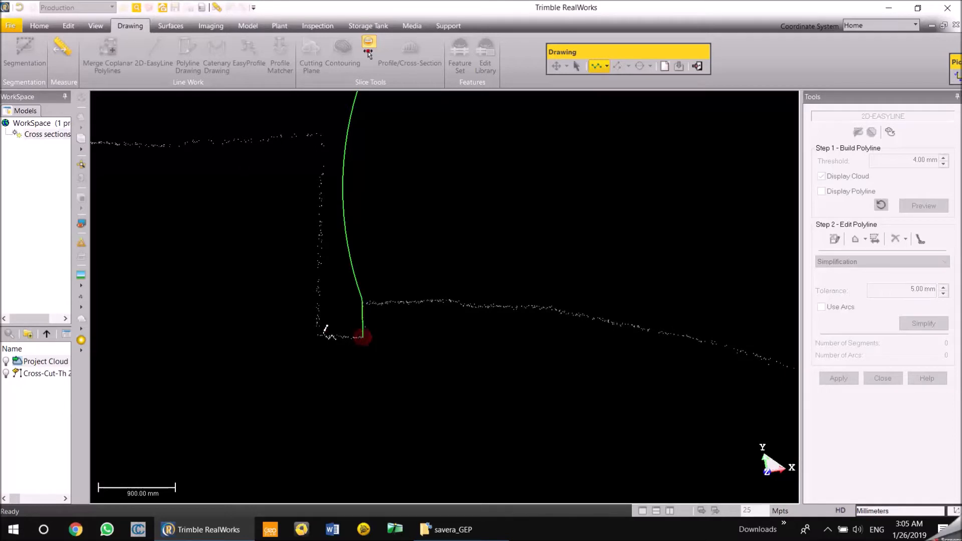
{"action": "left_click", "coordinate": [317, 336]}
{"action": "left_click", "coordinate": [321, 137]}
- Extend the polyline along the first straight upper wall and around the following stub wall
{"action": "scroll", "coordinate": [321, 136], "scroll_direction": "down", "scroll_amount": 5}
{"action": "middle_click_drag", "start_coordinate": [323, 138], "coordinate": [573, 265]}
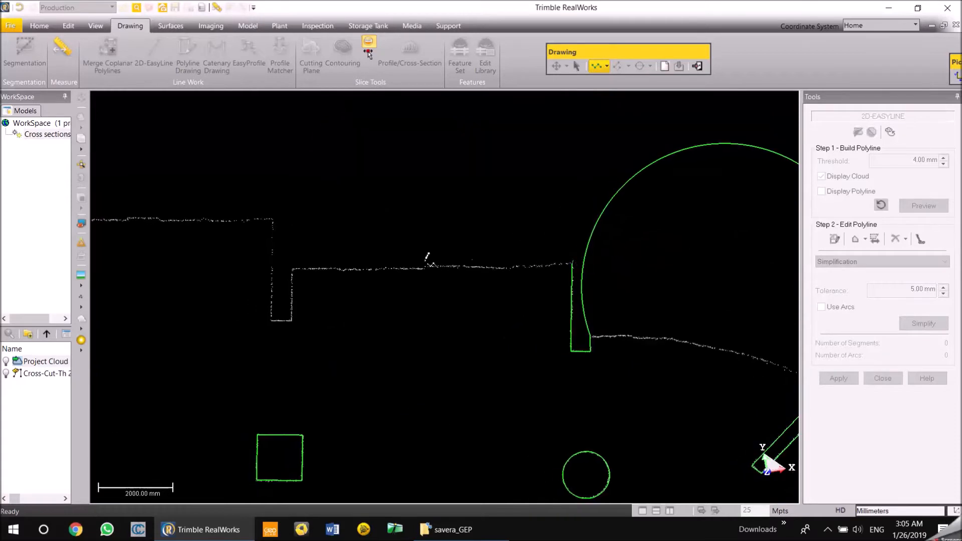
{"action": "left_click", "coordinate": [293, 268]}
{"action": "left_click", "coordinate": [292, 320]}
{"action": "left_click", "coordinate": [271, 320]}
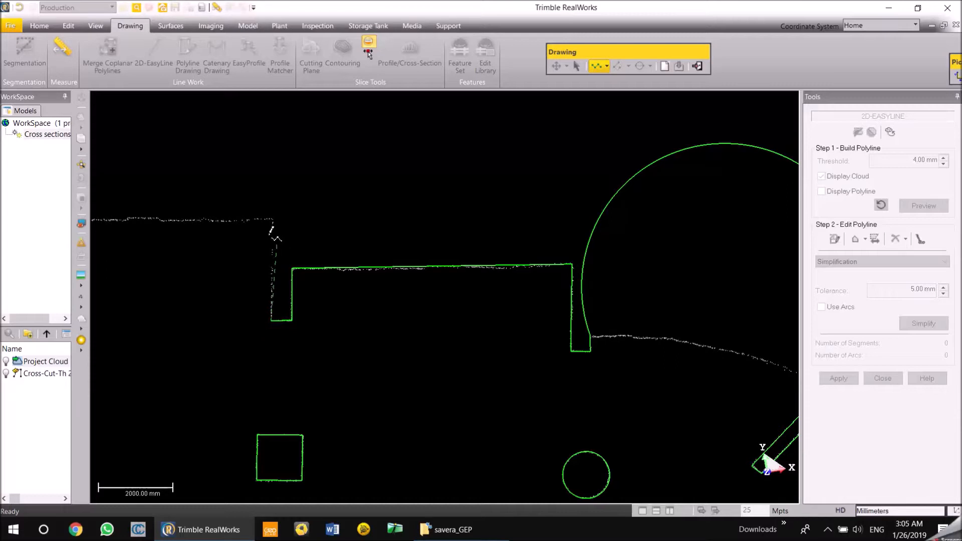
{"action": "left_click", "coordinate": [273, 218]}
- Extend the polyline along the second straight upper wall and around the last stub wall
{"action": "middle_click_drag", "start_coordinate": [460, 186], "coordinate": [790, 132]}
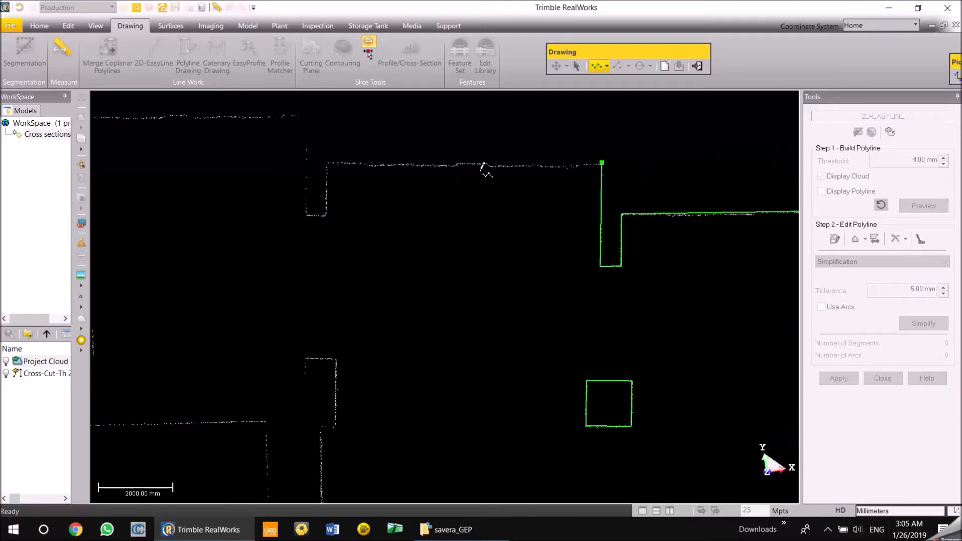
{"action": "left_click", "coordinate": [328, 161]}
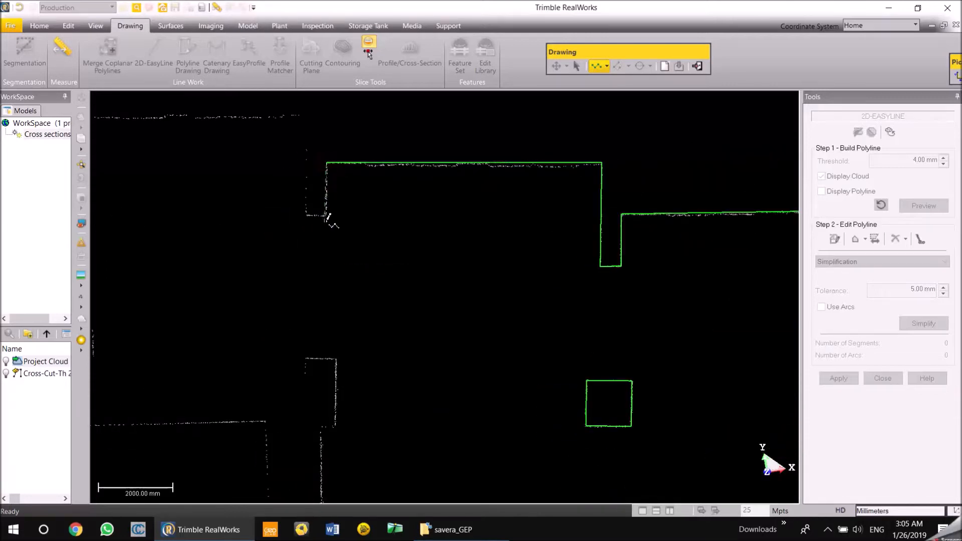
{"action": "left_click", "coordinate": [327, 214]}
{"action": "left_click", "coordinate": [306, 214]}
{"action": "left_click", "coordinate": [303, 116]}
- Trace the final upper wall and the end wall down to the opening, and end the polyline there
{"action": "middle_click_drag", "start_coordinate": [347, 141], "coordinate": [563, 256]}
{"action": "left_click", "coordinate": [269, 229]}
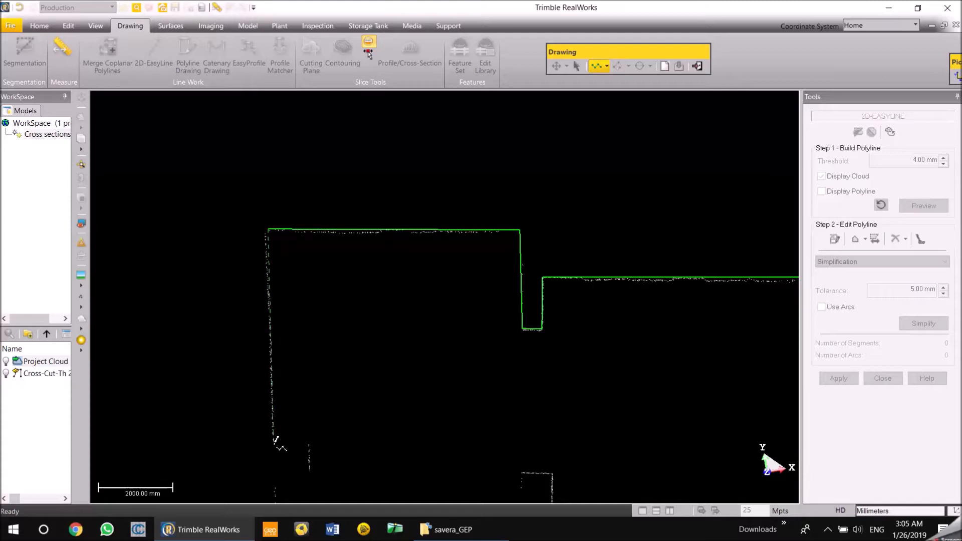
{"action": "left_click", "coordinate": [275, 441]}
{"action": "scroll", "coordinate": [388, 393], "scroll_direction": "down", "scroll_amount": 5}
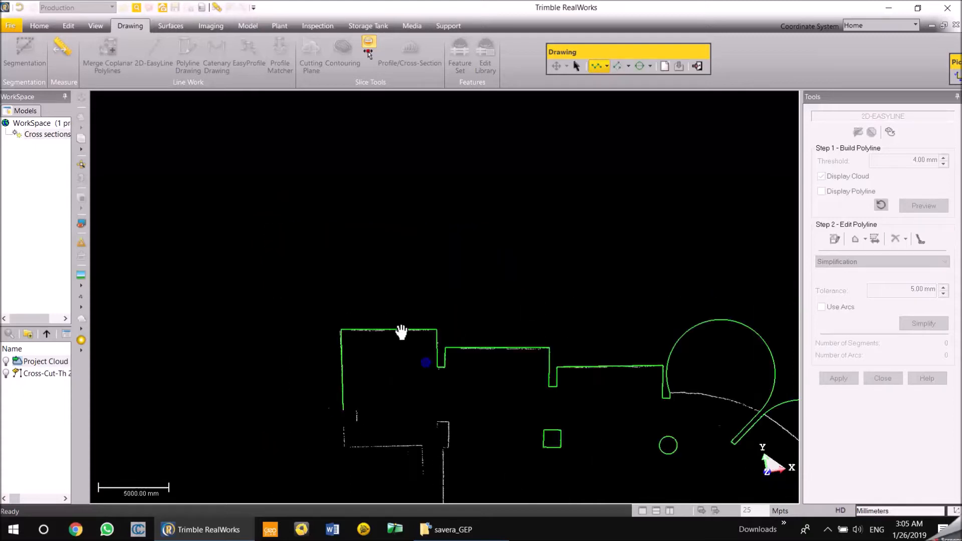
{"action": "scroll", "coordinate": [398, 289], "scroll_direction": "down", "scroll_amount": 3}
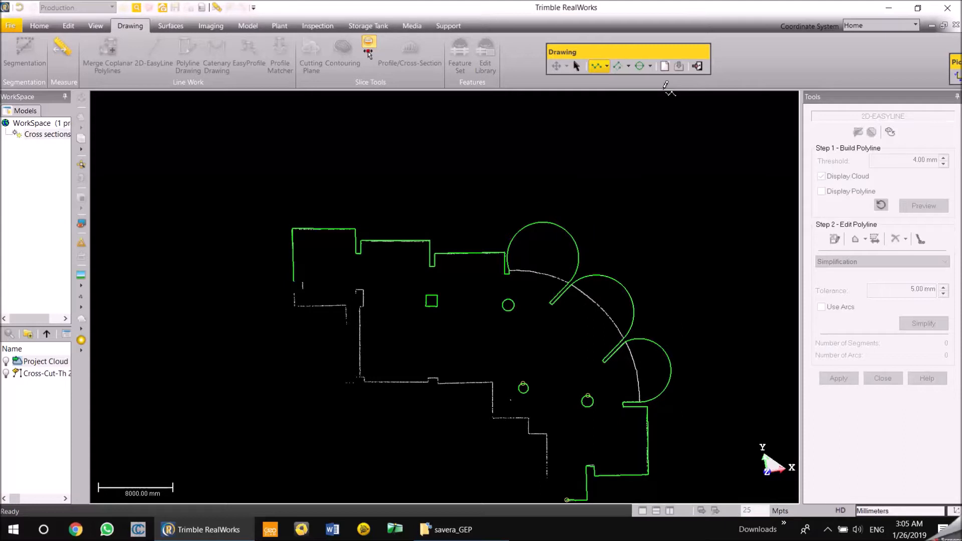
- Reshape the oversized arc between the upper stub wall and the second slanted wall by moving its midpoint onto the scanned facade
{"action": "left_click", "coordinate": [577, 67]}
{"action": "scroll", "coordinate": [596, 236], "scroll_direction": "up", "scroll_amount": 5}
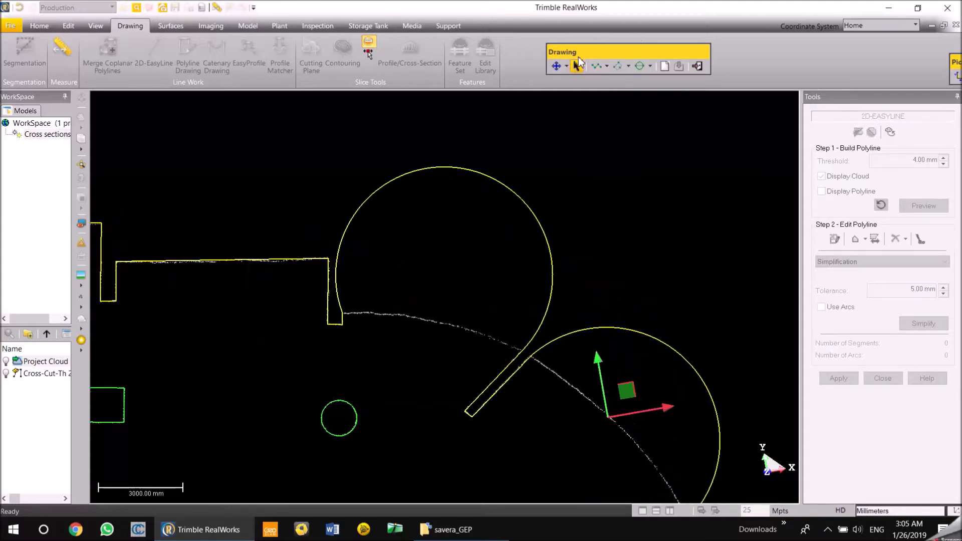
{"action": "left_click", "coordinate": [595, 67]}
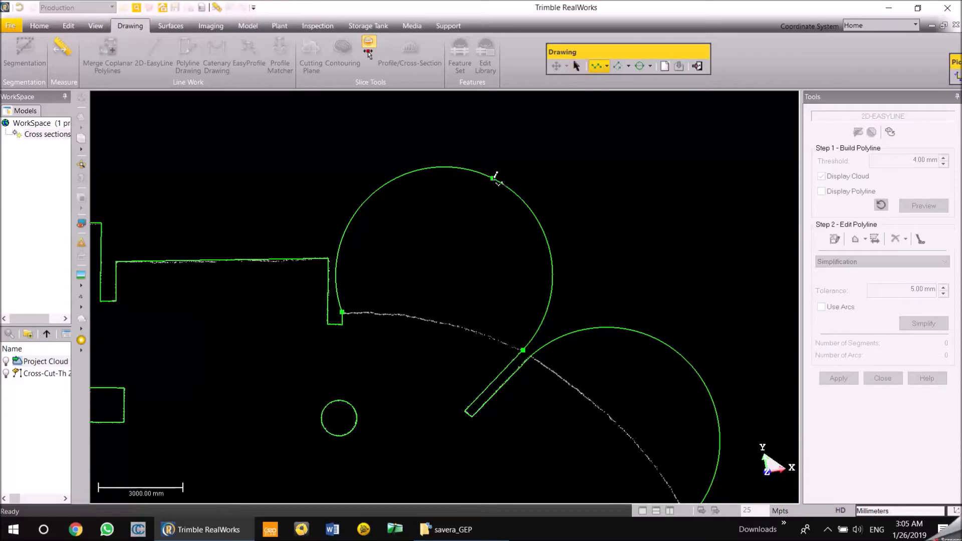
{"action": "left_click", "coordinate": [480, 171]}
{"action": "left_click_drag", "start_coordinate": [473, 171], "coordinate": [429, 317]}
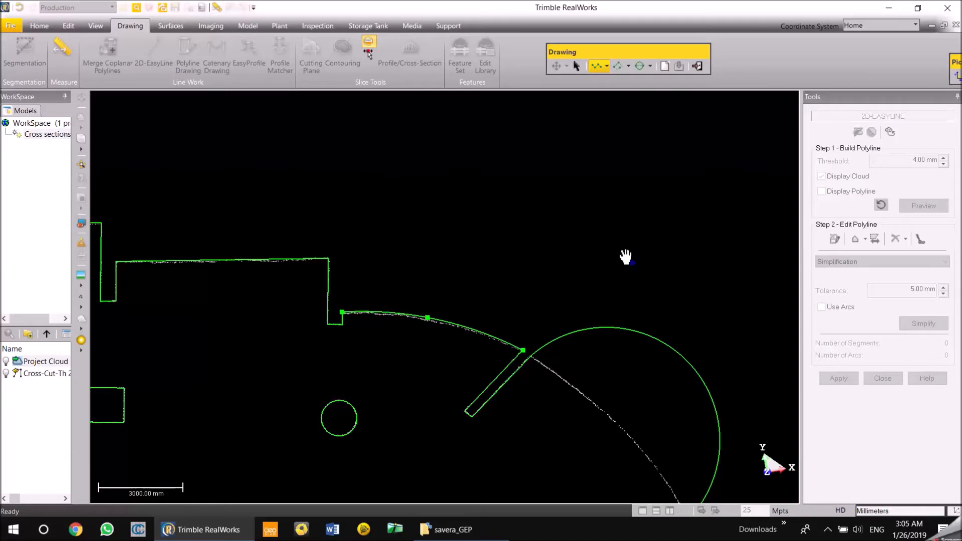
- Move the midpoint of the arc between the two slanted walls onto the scanned facade curve
{"action": "middle_click_drag", "start_coordinate": [624, 258], "coordinate": [466, 119]}
{"action": "mouse_move", "coordinate": [515, 219]}
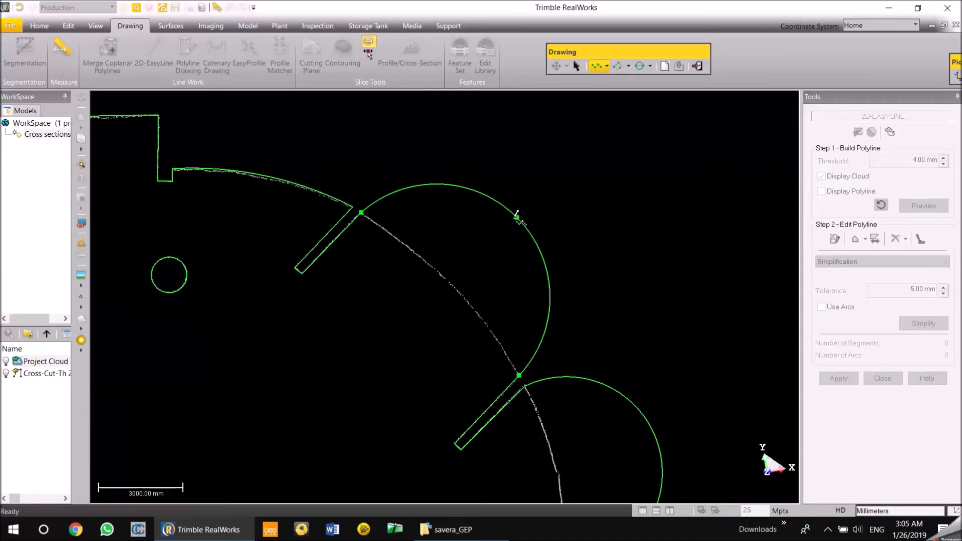
{"action": "left_click_drag", "start_coordinate": [516, 217], "coordinate": [438, 276]}
- Move the midpoint of the arc beside the first slanted wall onto the scanned facade and fine-tune its fit
{"action": "mouse_move", "coordinate": [592, 257]}
{"action": "middle_mouse_down"}
{"action": "mouse_move", "coordinate": [521, 180]}
{"action": "mouse_move", "coordinate": [459, 50]}
{"action": "middle_mouse_up"}
{"action": "mouse_move", "coordinate": [527, 242]}
{"action": "left_click_drag", "start_coordinate": [527, 241], "coordinate": [422, 251]}
{"action": "scroll", "coordinate": [424, 251], "scroll_direction": "down", "scroll_amount": 2}
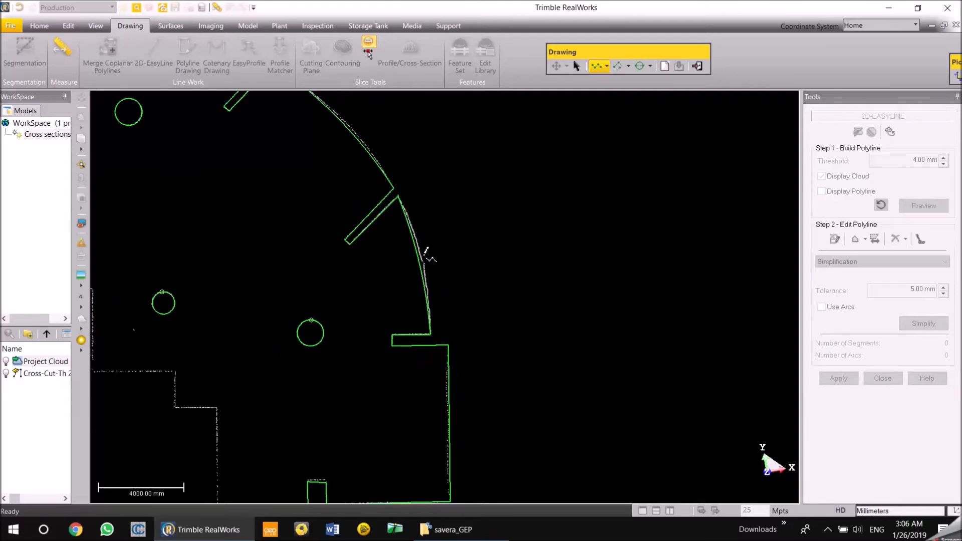
{"action": "left_click", "coordinate": [422, 260]}
{"action": "left_click_drag", "start_coordinate": [421, 261], "coordinate": [423, 260]}
- Finish the manual drawing and apply the traced polylines in 2D-EasyLine
{"action": "scroll", "coordinate": [479, 240], "scroll_direction": "down", "scroll_amount": 4}
{"action": "middle_click_drag", "start_coordinate": [483, 241], "coordinate": [694, 227]}
{"action": "scroll", "coordinate": [514, 244], "scroll_direction": "down", "scroll_amount": 1}
{"action": "scroll", "coordinate": [514, 244], "scroll_direction": "down", "scroll_amount": 2}
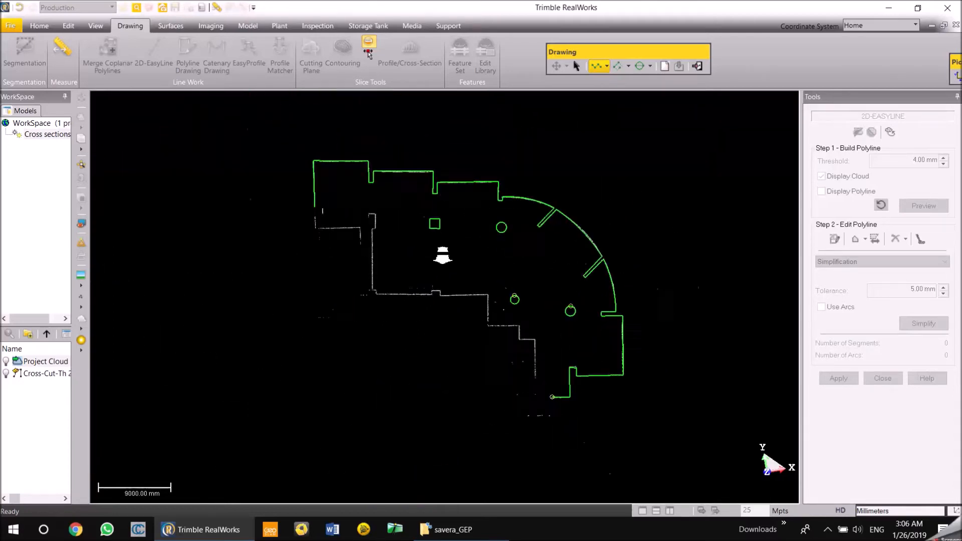
{"action": "scroll", "coordinate": [442, 257], "scroll_direction": "up", "scroll_amount": 3}
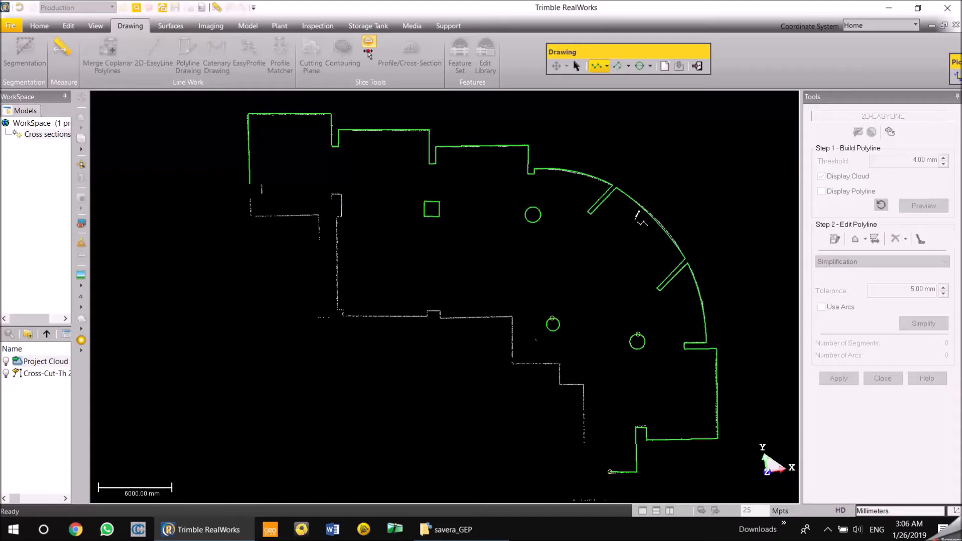
{"action": "left_click", "coordinate": [696, 66]}
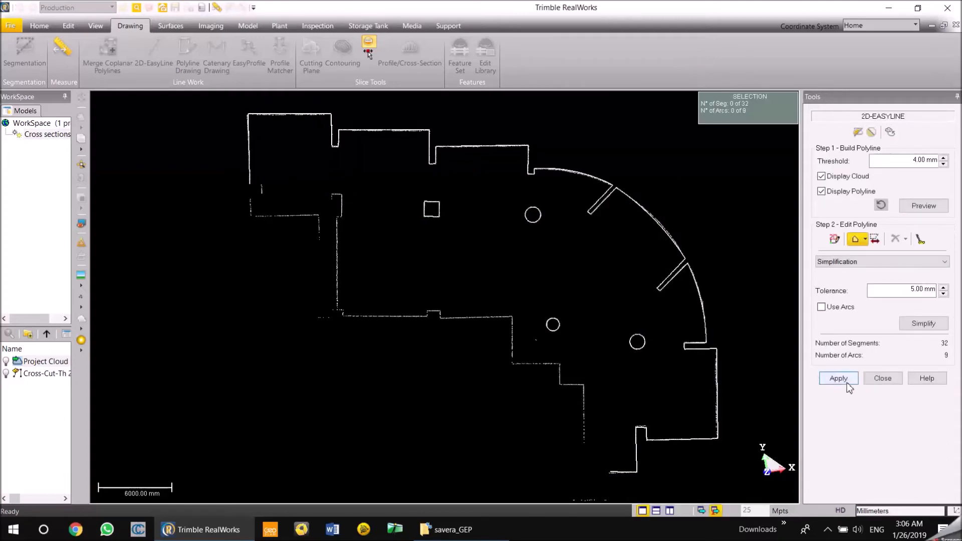
{"action": "left_click", "coordinate": [846, 382]}
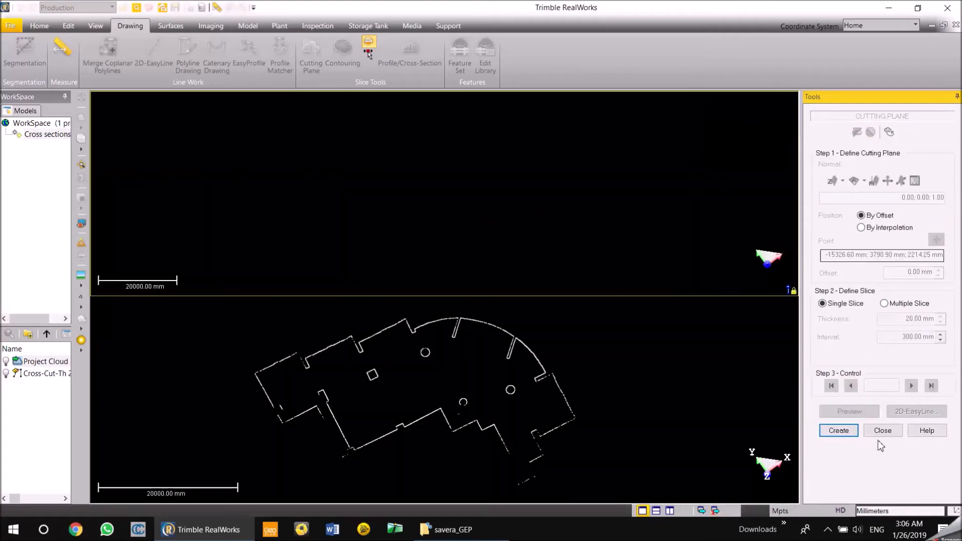
- Create the horizontal cross-cut with its traced polylines and close the Cutting Plane tool
{"action": "left_click", "coordinate": [838, 431]}
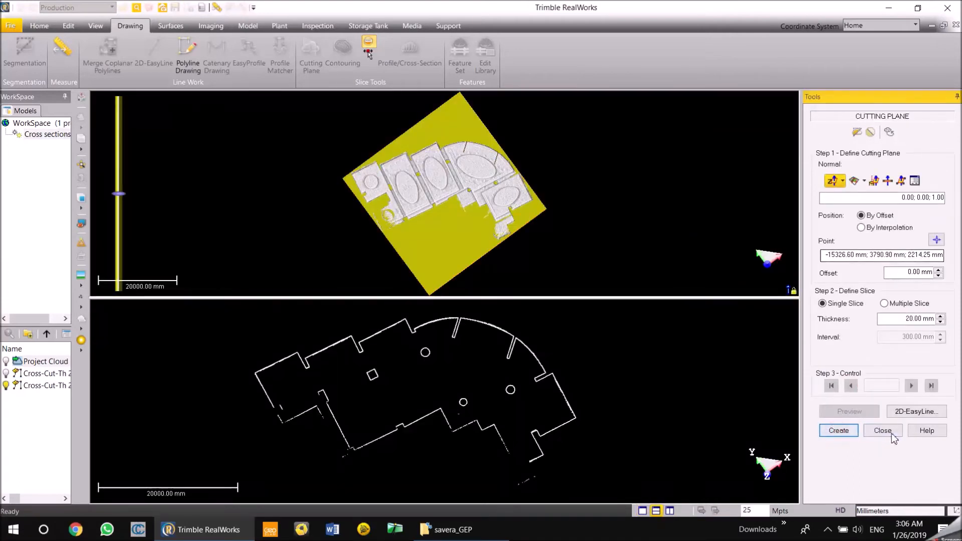
{"action": "left_click", "coordinate": [892, 435]}
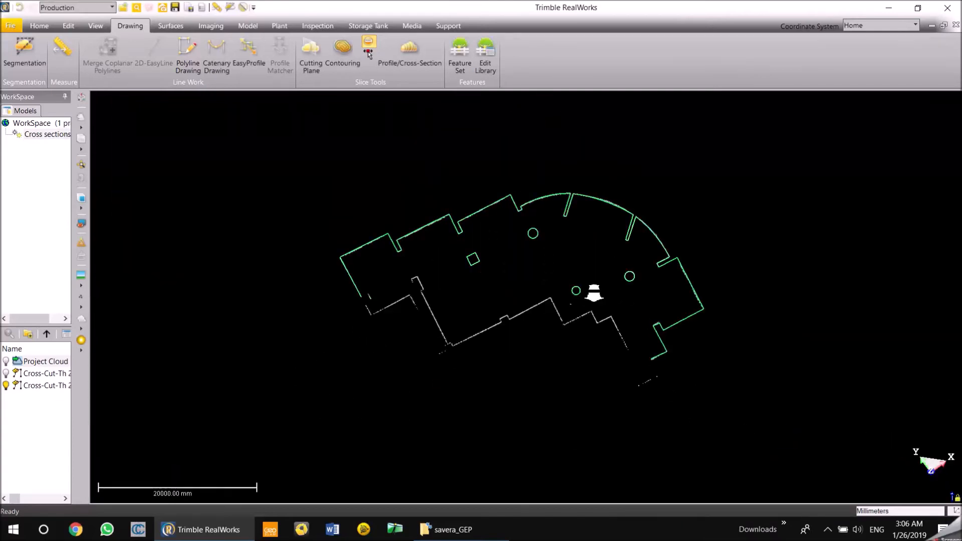
{"action": "scroll", "coordinate": [593, 293], "scroll_direction": "up", "scroll_amount": 3}
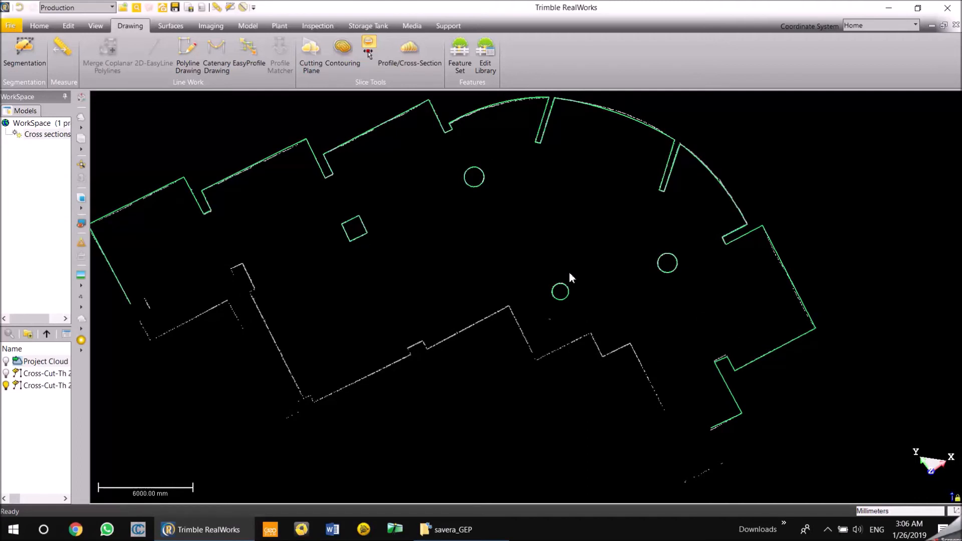
{"action": "scroll", "coordinate": [569, 271], "scroll_direction": "down", "scroll_amount": 2}
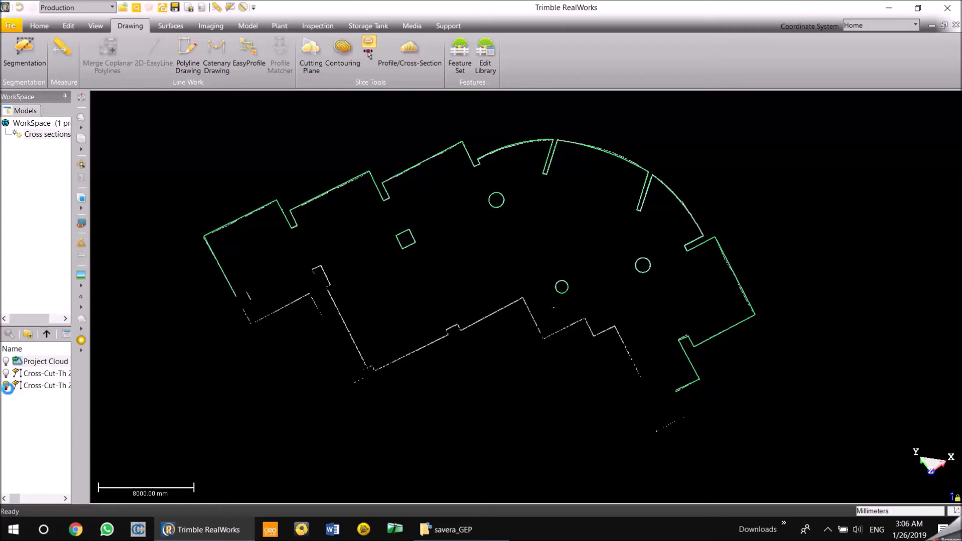
- Hide the new cross-cut, then select and display the Project Cloud
{"action": "left_click", "coordinate": [6, 386]}
{"action": "left_click", "coordinate": [33, 366]}
{"action": "left_click", "coordinate": [6, 361]}
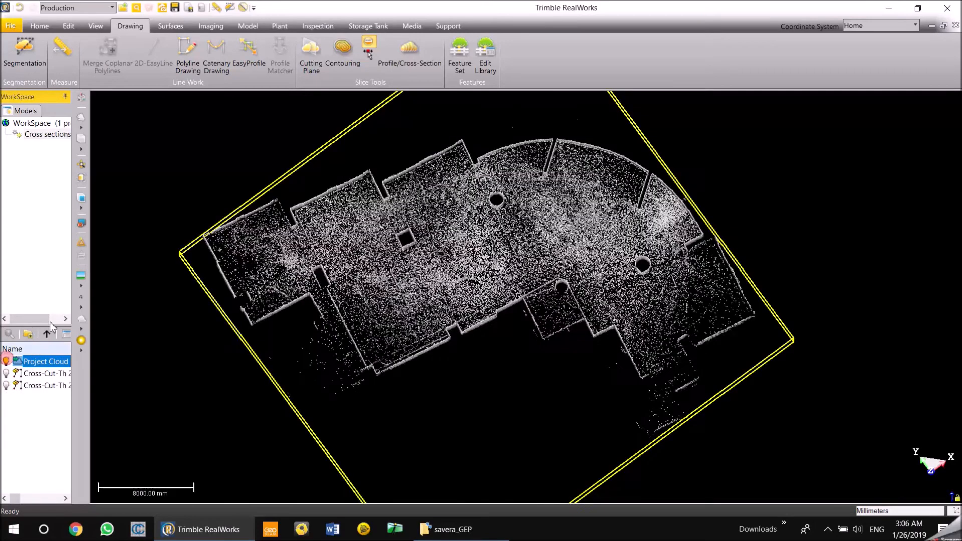
- Set up a Cutting Plane on the cloud with multiple slices, a Z-axis normal and a 350 mm interval, and preview it
{"action": "left_click", "coordinate": [314, 59]}
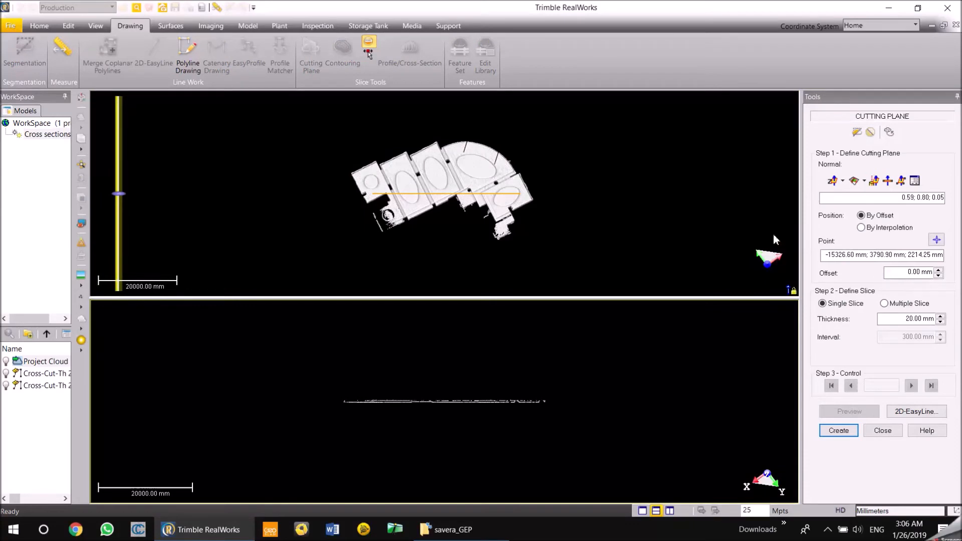
{"action": "left_click", "coordinate": [884, 303]}
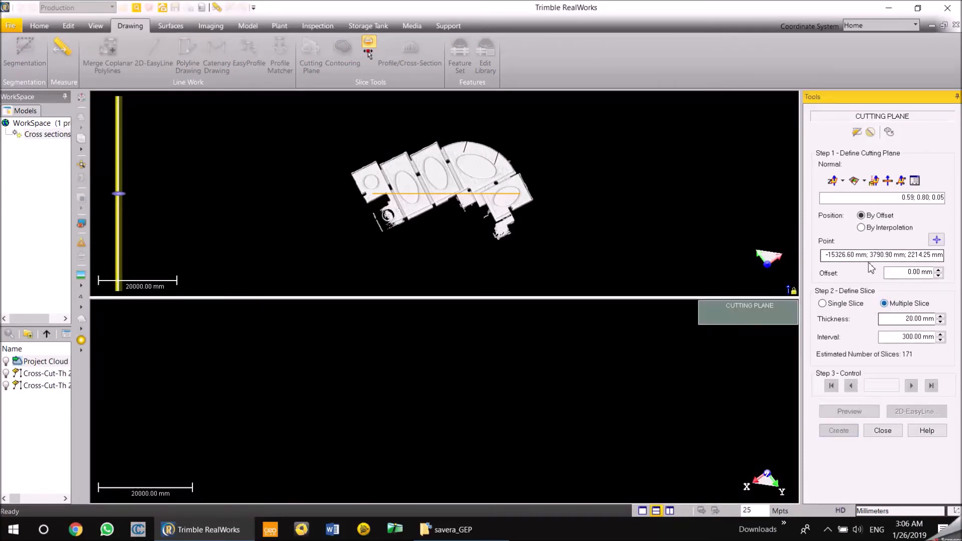
{"action": "left_click", "coordinate": [831, 182]}
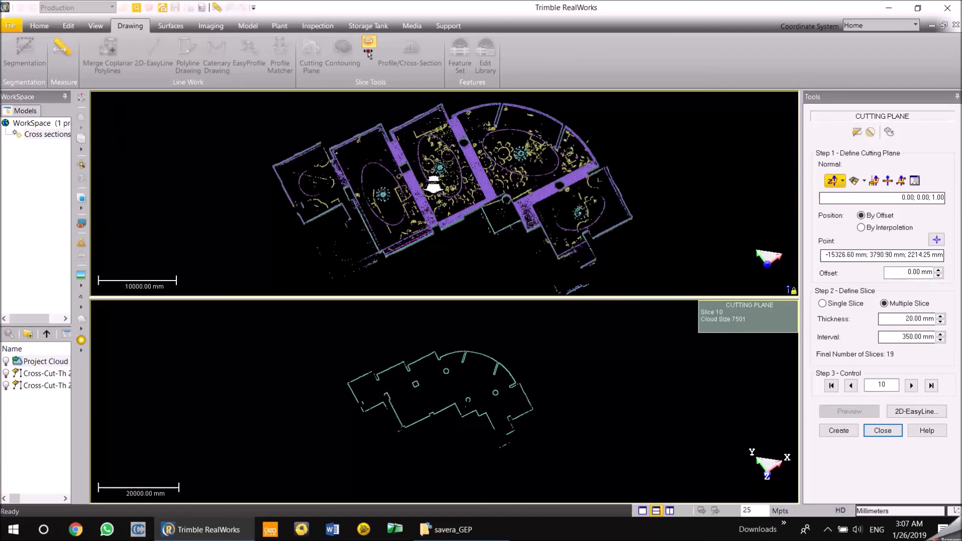
- Examine the stacked slices in 3D and go through them one by one from slice 10 to slice 18
{"action": "left_click_drag", "start_coordinate": [429, 182], "coordinate": [439, 146]}
{"action": "scroll", "coordinate": [493, 205], "scroll_direction": "up", "scroll_amount": 8}
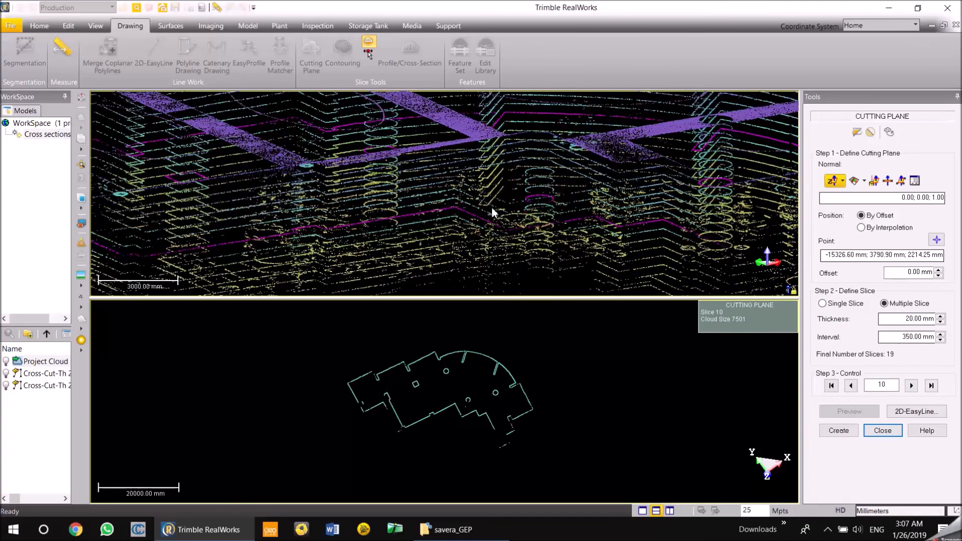
{"action": "scroll", "coordinate": [493, 202], "scroll_direction": "down", "scroll_amount": 10}
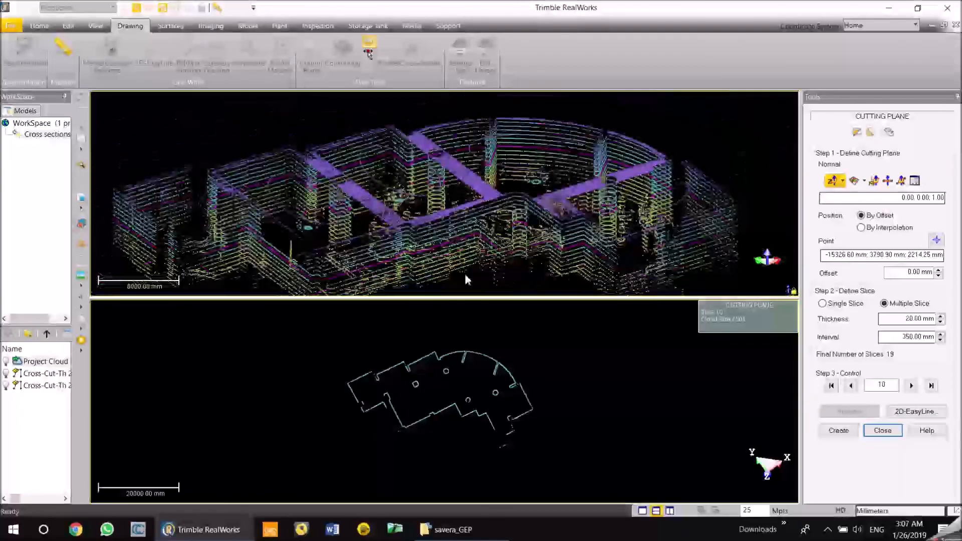
{"action": "left_click", "coordinate": [911, 386]}
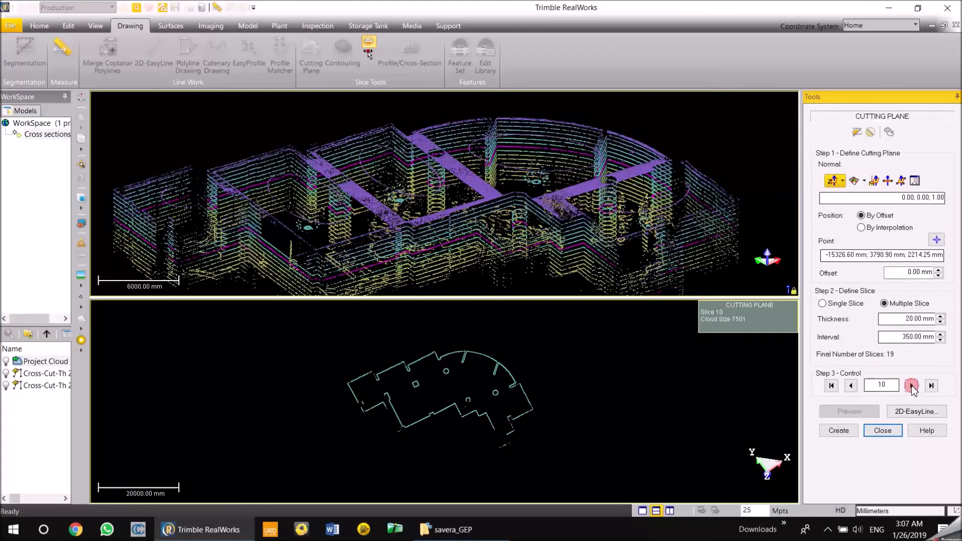
{"action": "left_click", "coordinate": [911, 386]}
{"action": "left_click", "coordinate": [912, 385]}
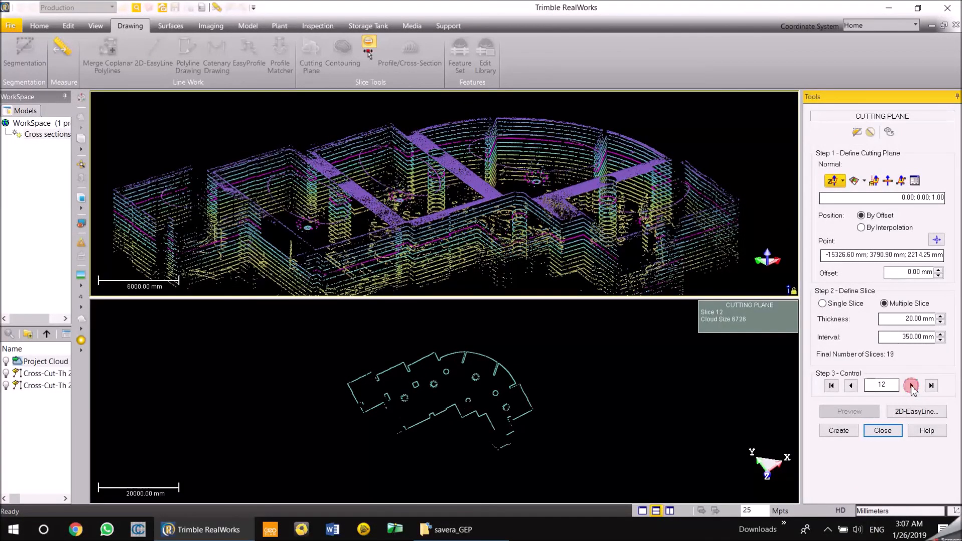
{"action": "left_click", "coordinate": [911, 386]}
{"action": "left_click", "coordinate": [911, 386]}
{"action": "left_click", "coordinate": [911, 386]}
{"action": "left_click", "coordinate": [911, 385]}
{"action": "left_click", "coordinate": [911, 386]}
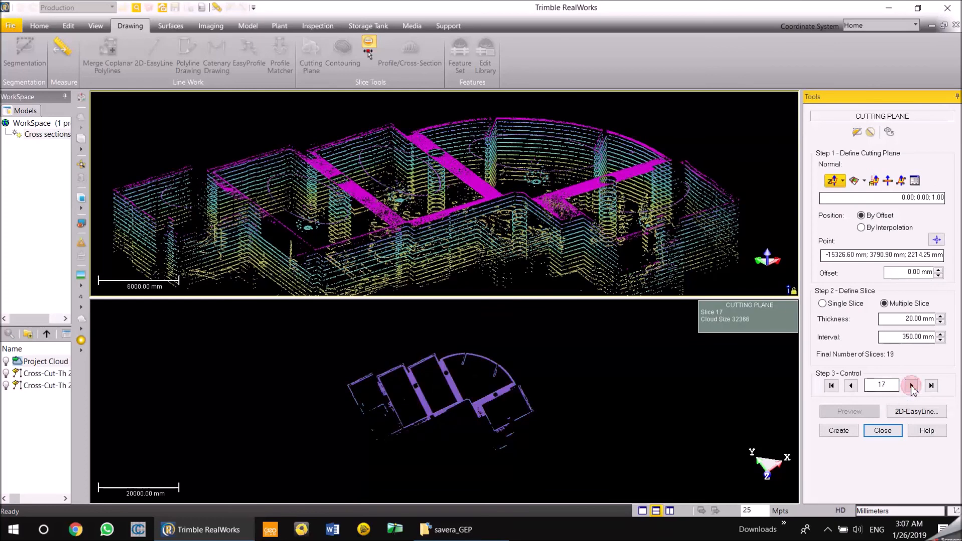
- Create the full set of horizontal slices and close the Cutting Plane tool
{"action": "left_click", "coordinate": [838, 431]}
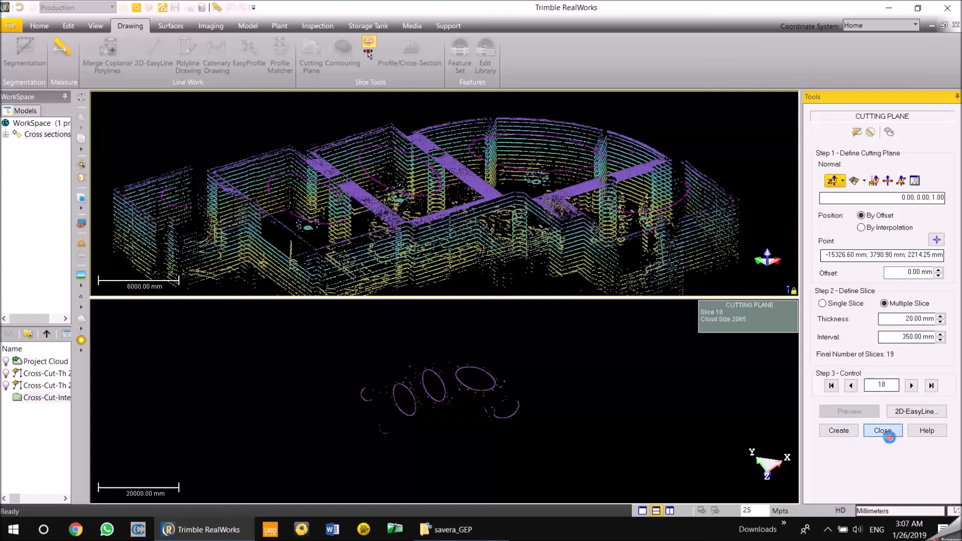
{"action": "left_click", "coordinate": [883, 430]}
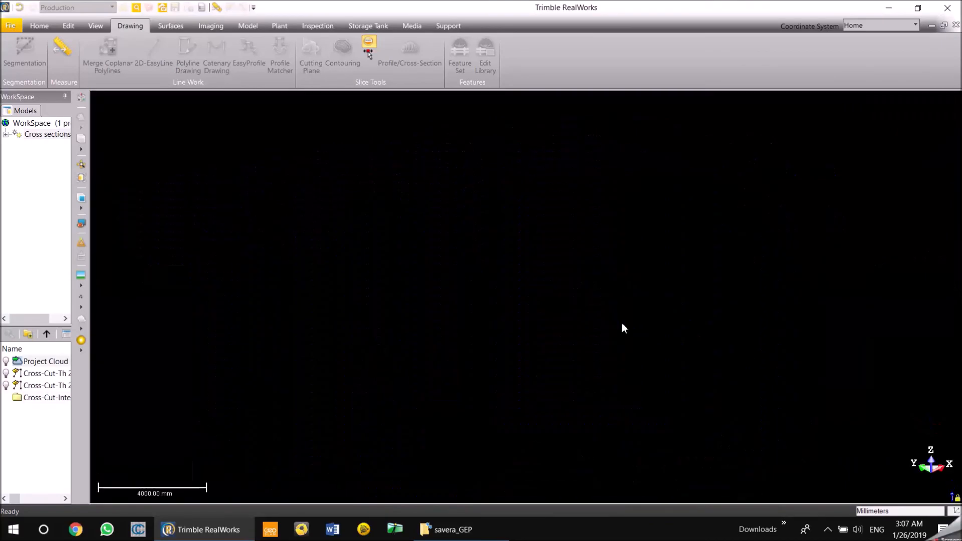